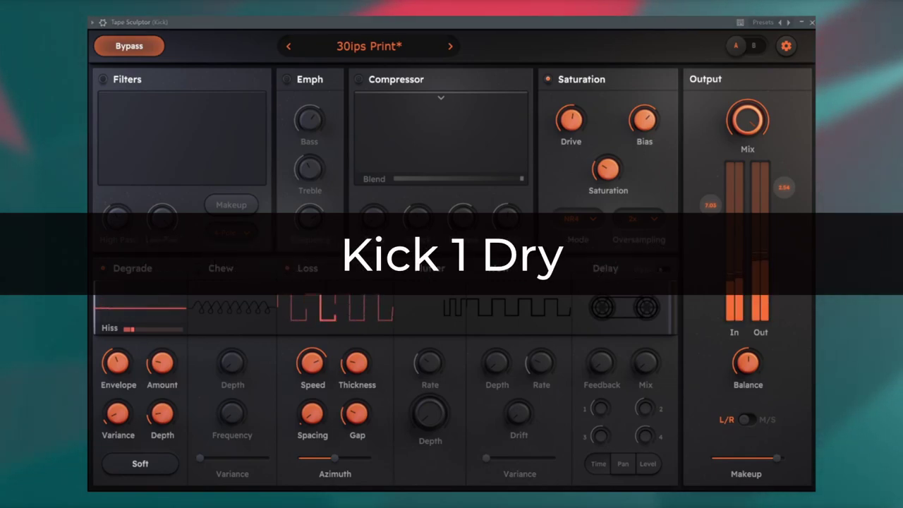
Take the Kick, Linn Kick, Snare, Drum Bus and Master instances out of bypass.
left_click(145, 45)
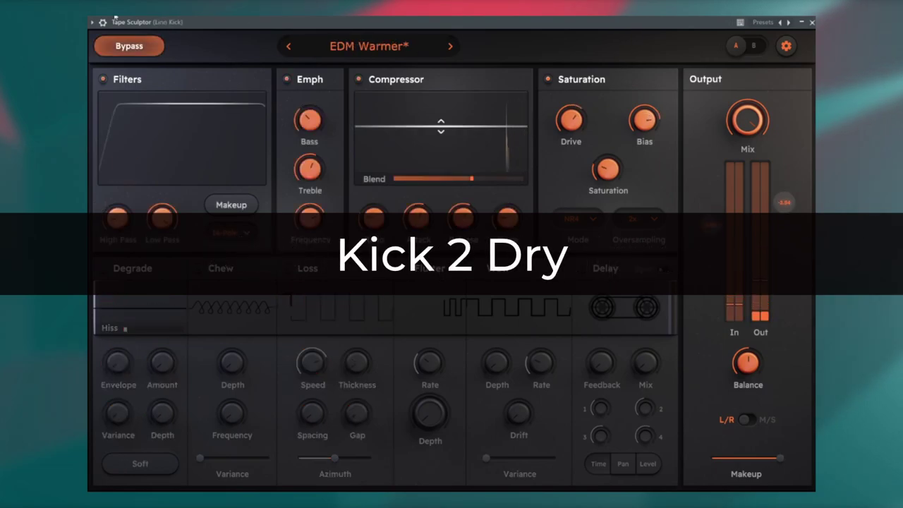
left_click(137, 50)
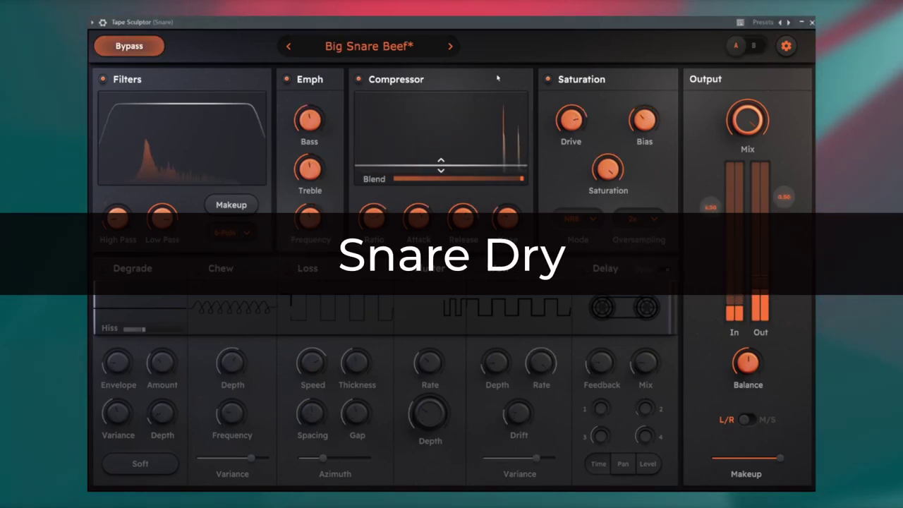
left_click(151, 48)
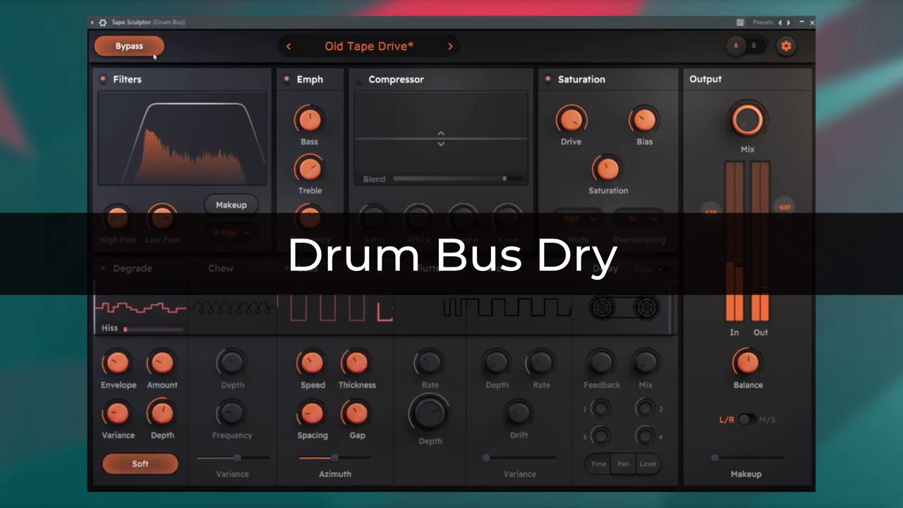
left_click(149, 49)
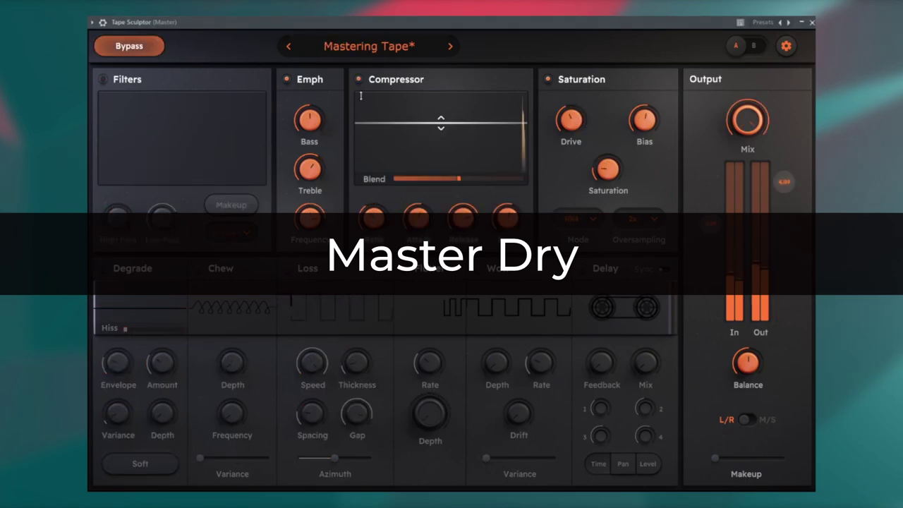
left_click(149, 45)
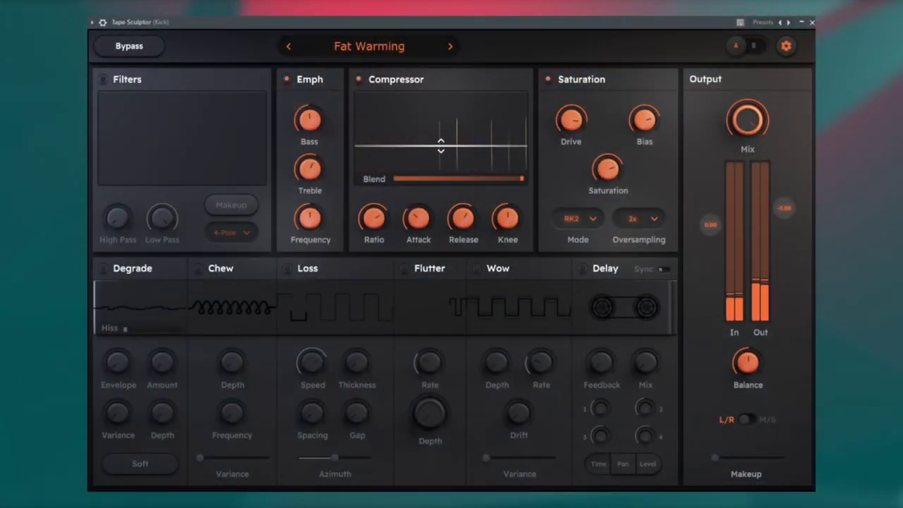
A/B the kick, then max makeup, raise threshold and input (~4.30), ratio ~10.31:1, treble -62%.
left_click(129, 46)
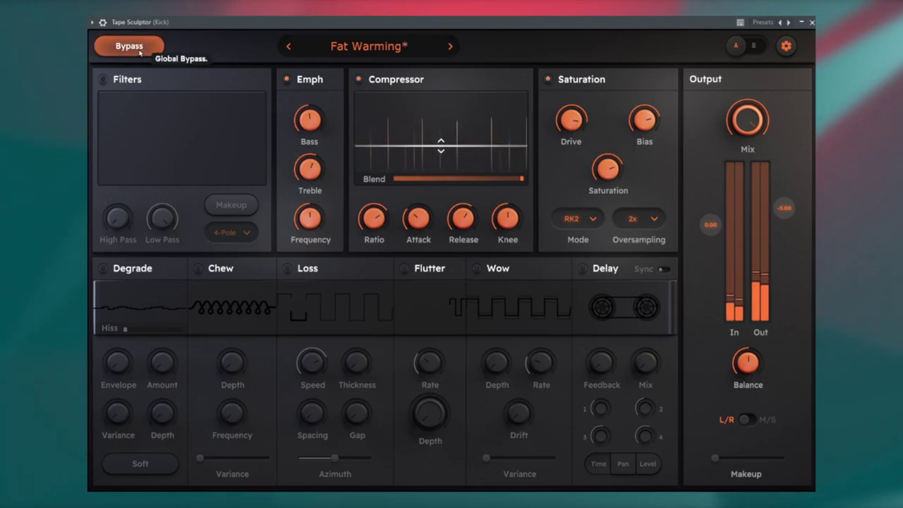
left_click(141, 52)
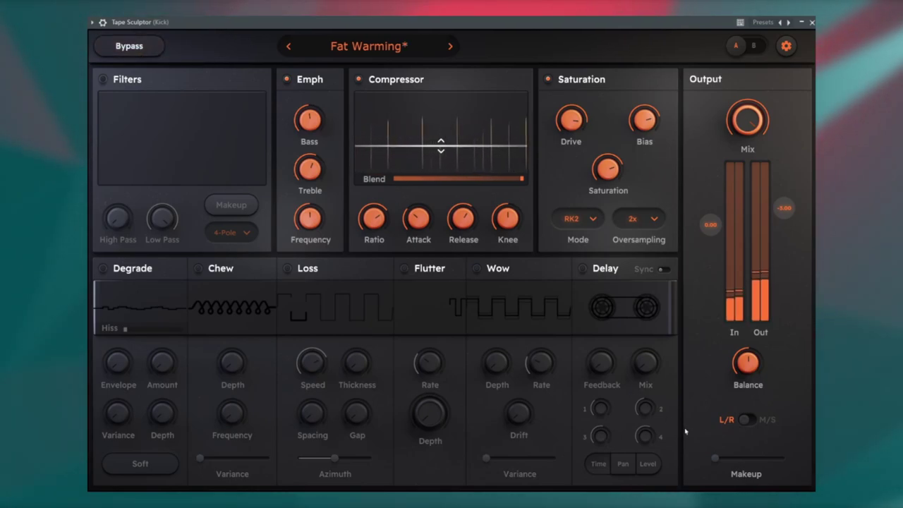
left_click_drag(718, 460, 806, 462)
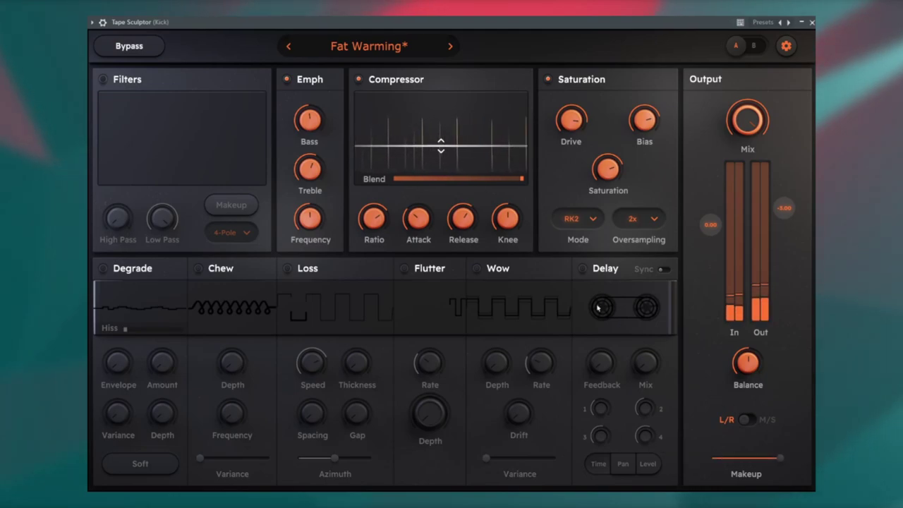
left_click_drag(381, 144, 380, 124)
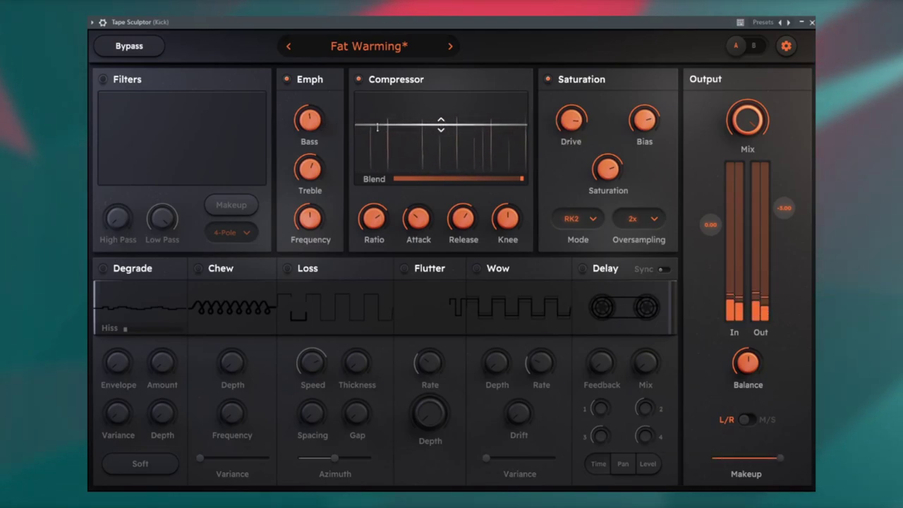
left_click_drag(716, 225, 720, 212)
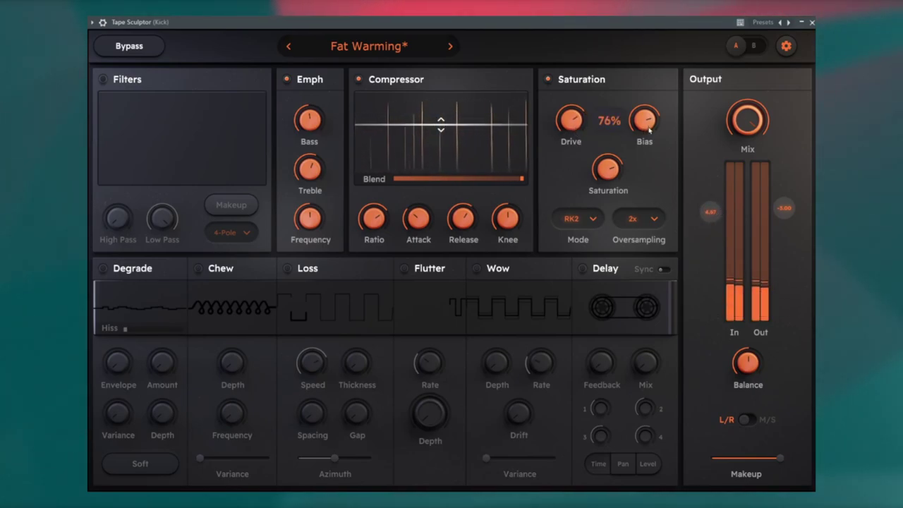
left_click_drag(383, 221, 377, 300)
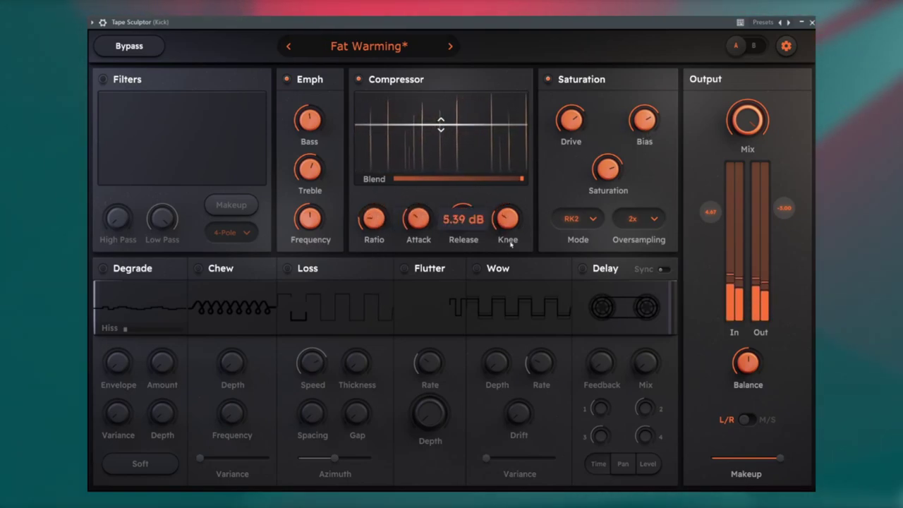
left_click_drag(310, 173, 318, 223)
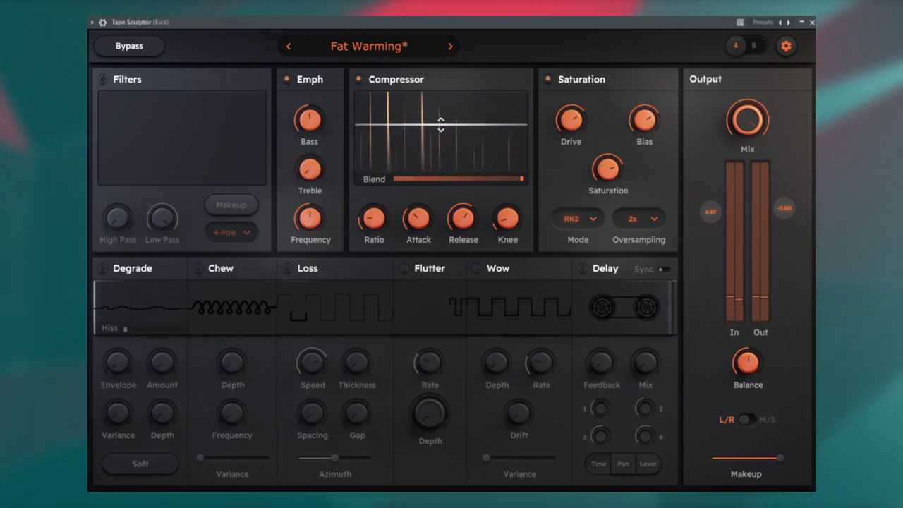
Load the Even Richer preset on the kick and take it out of bypass.
left_click(342, 46)
left_click(342, 46)
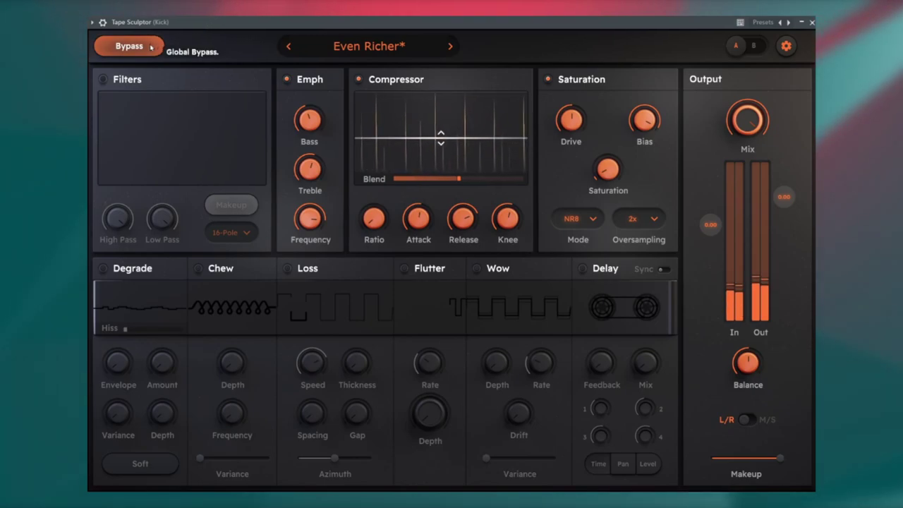
left_click(124, 46)
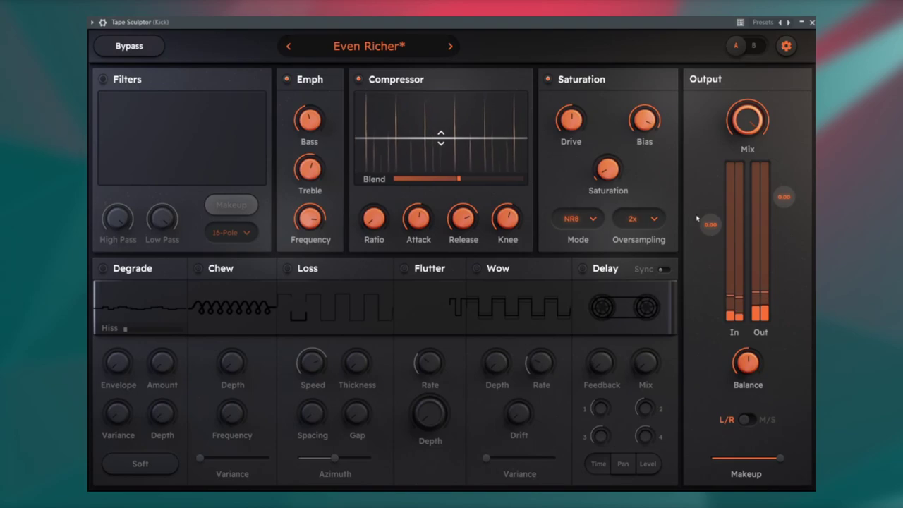
Experiment with Even Richer's input and output gains and Saturation amount by ear.
left_click_drag(714, 220, 710, 198)
left_click_drag(783, 197, 785, 207)
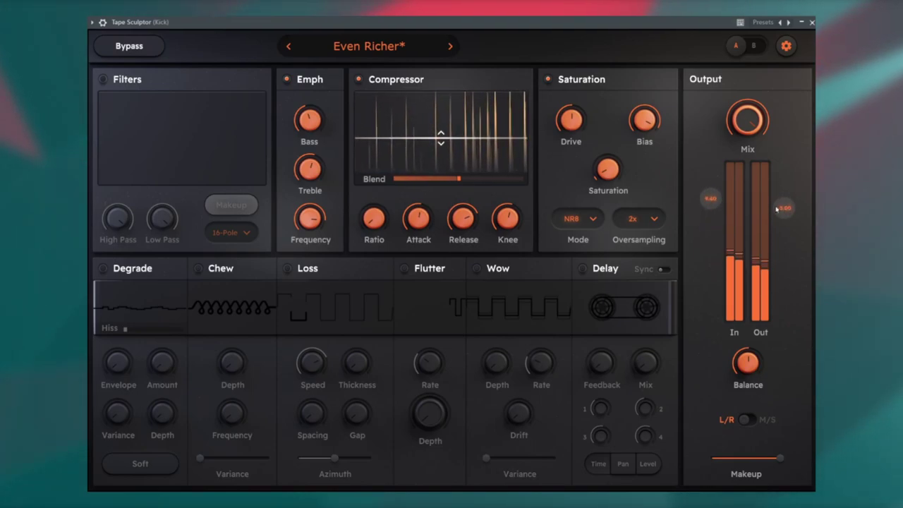
mouse_move(712, 199)
left_mouse_down()
mouse_move(721, 191)
mouse_move(711, 183)
left_mouse_up()
left_click_drag(784, 208, 784, 213)
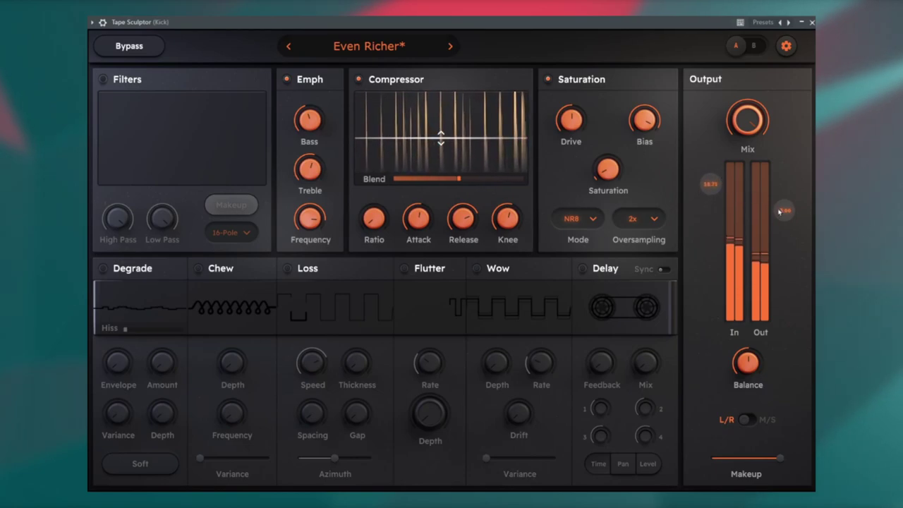
left_click_drag(609, 169, 616, 180)
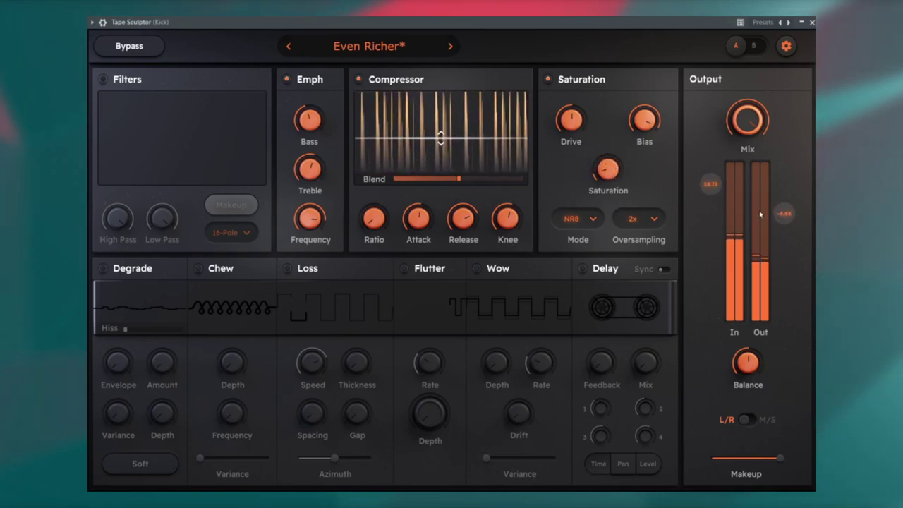
left_click_drag(711, 184, 713, 255)
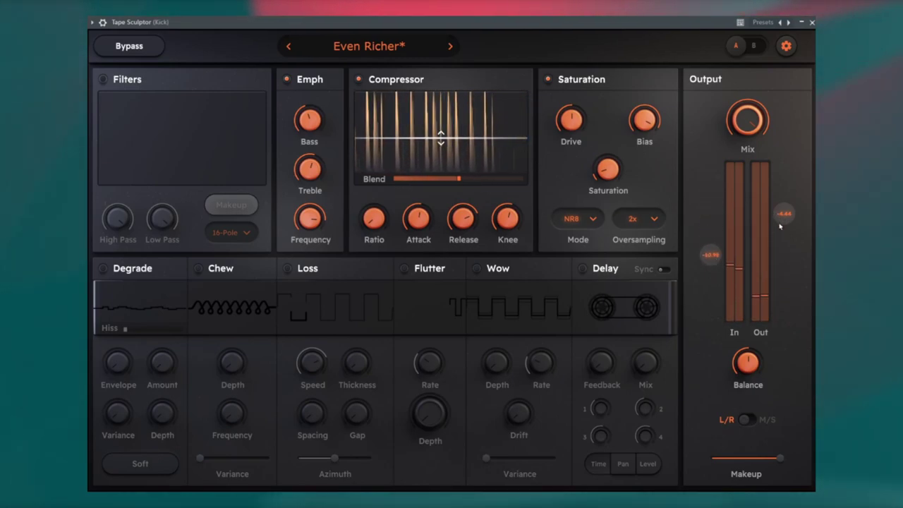
left_click_drag(784, 213, 790, 171)
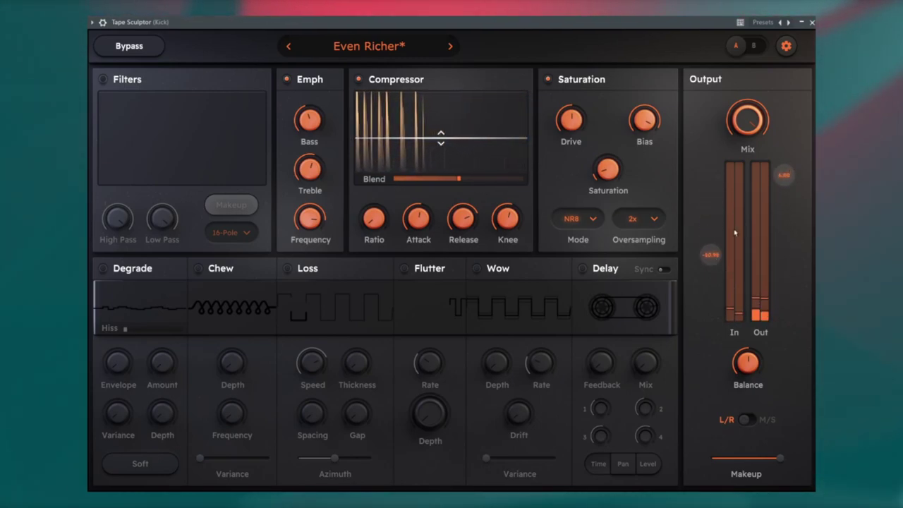
left_click_drag(713, 256, 711, 225)
left_click_drag(783, 174, 783, 220)
left_click_drag(710, 225, 723, 185)
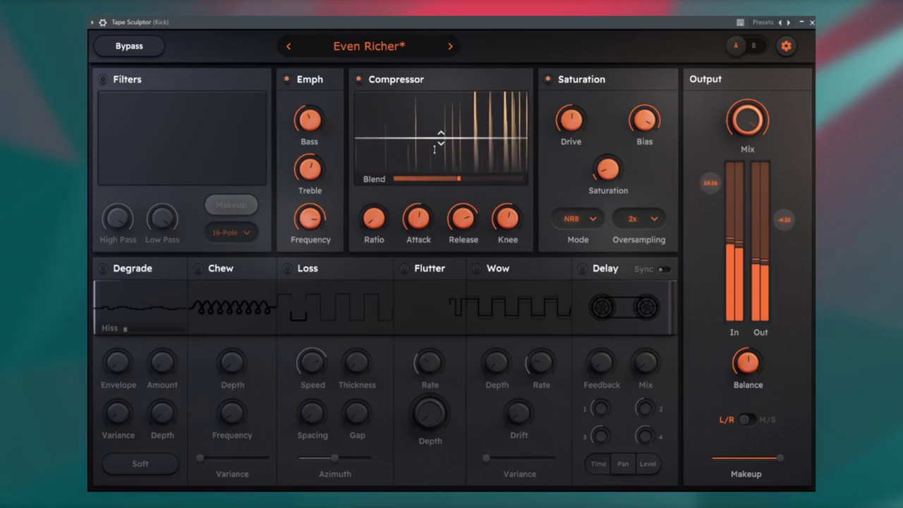
Drop the compressor threshold to minimum and settle input near -5.90, output near 4.09.
left_click_drag(469, 139, 522, 178)
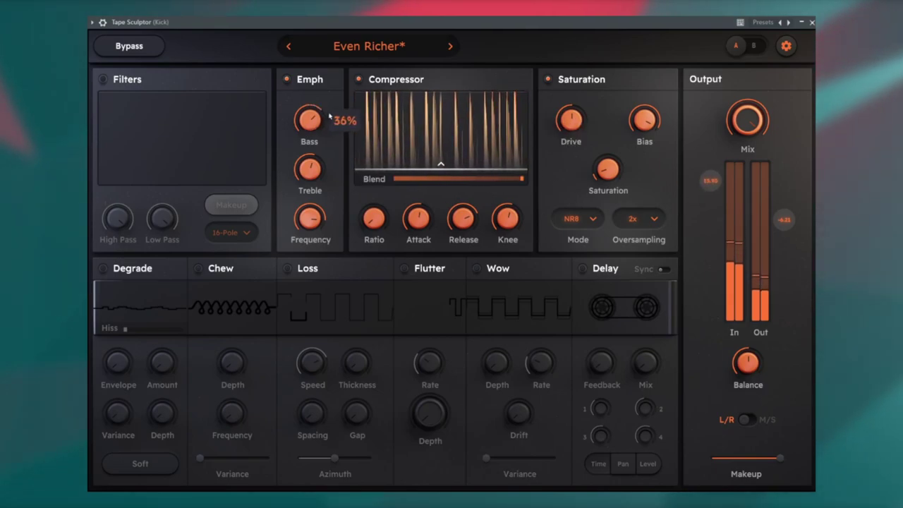
left_click_drag(708, 181, 714, 237)
left_click_drag(783, 219, 792, 181)
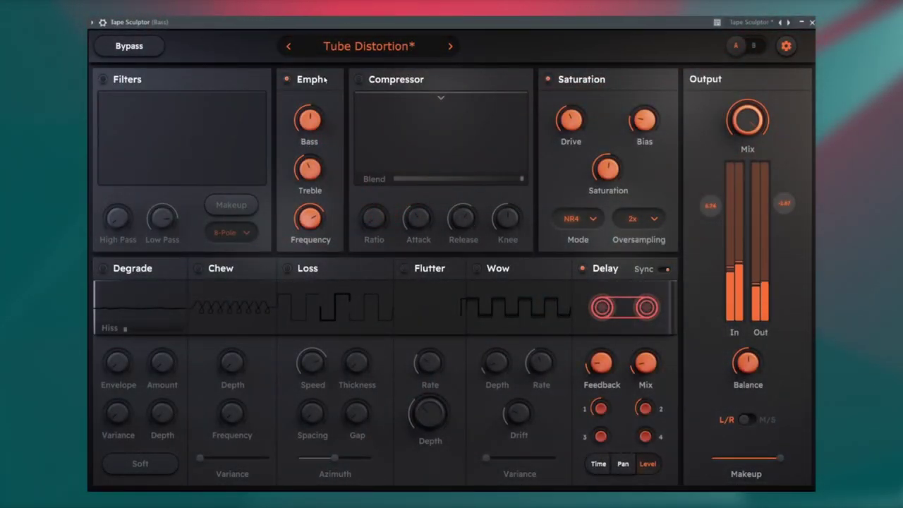
Turn Tube Distortion's Bass emphasis up to about 69% and Drive to 119%.
left_click_drag(311, 121, 318, 63)
mouse_move(573, 119)
left_click_drag(573, 118, 578, 106)
Cut the treble emphasis toward -79% and raise the input gain to about 11.9.
mouse_move(308, 143)
scroll(308, 144, "down", 5)
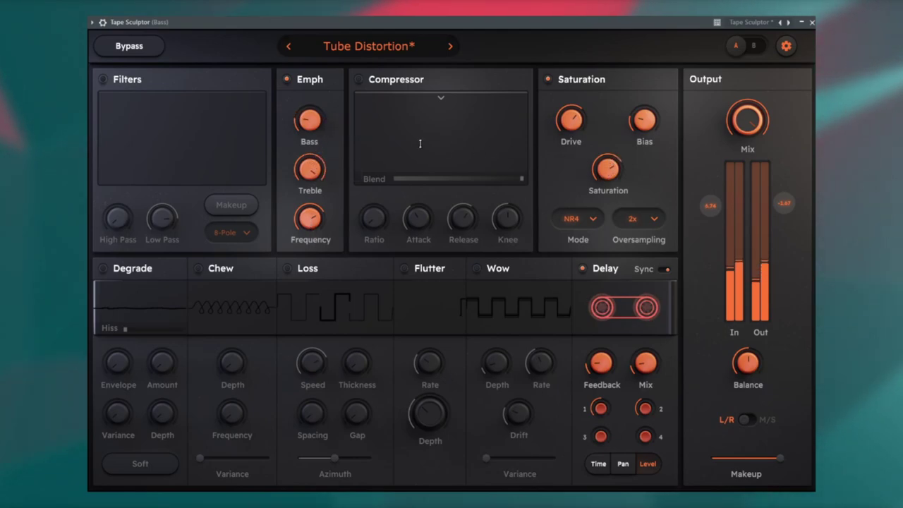
scroll(307, 124, "down", 2)
scroll(308, 169, "down", 5)
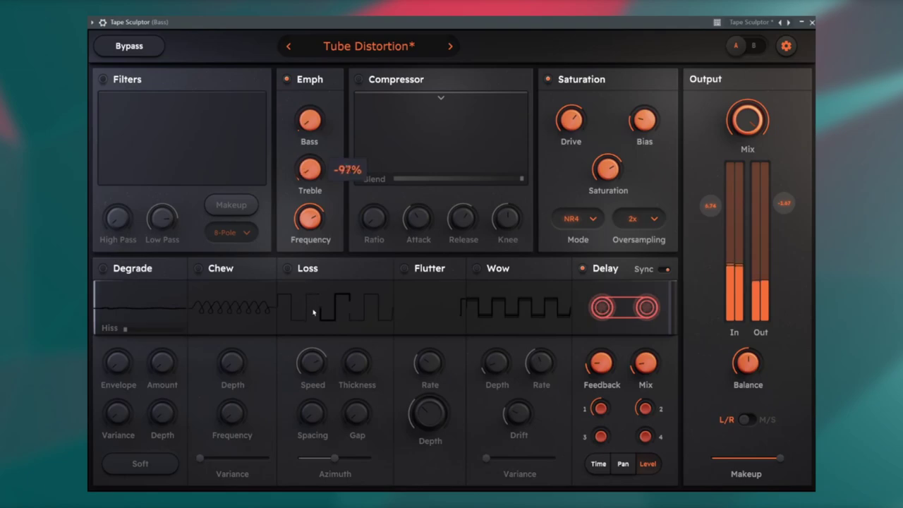
scroll(310, 219, "down", 3)
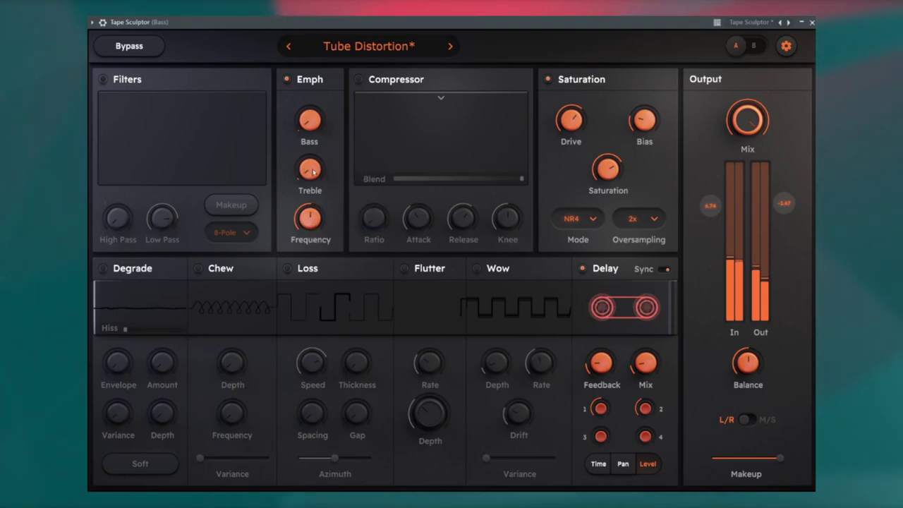
scroll(309, 169, "up", 4)
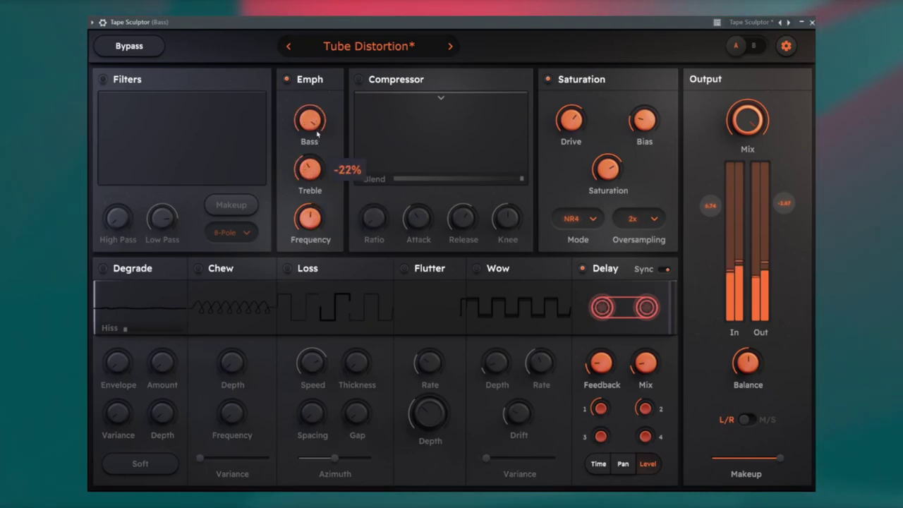
scroll(315, 121, "up", 3)
scroll(309, 169, "up", 4)
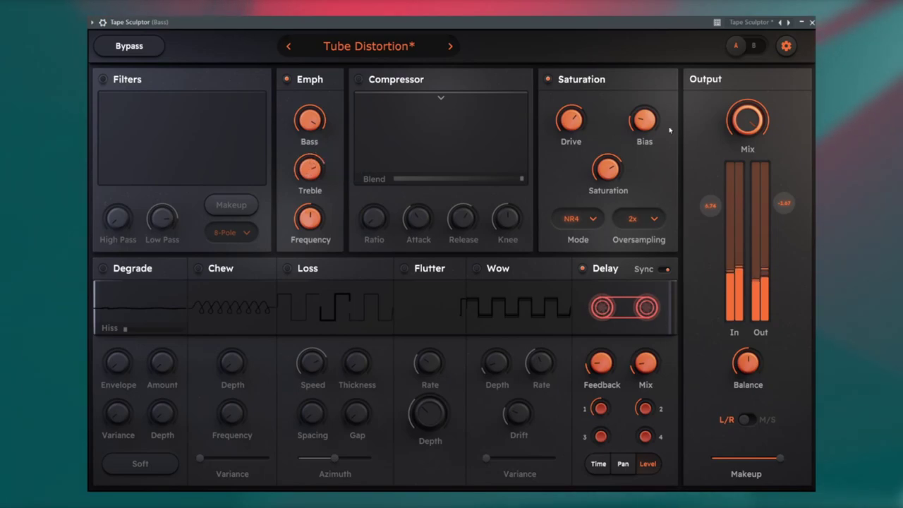
scroll(647, 121, "down", 2)
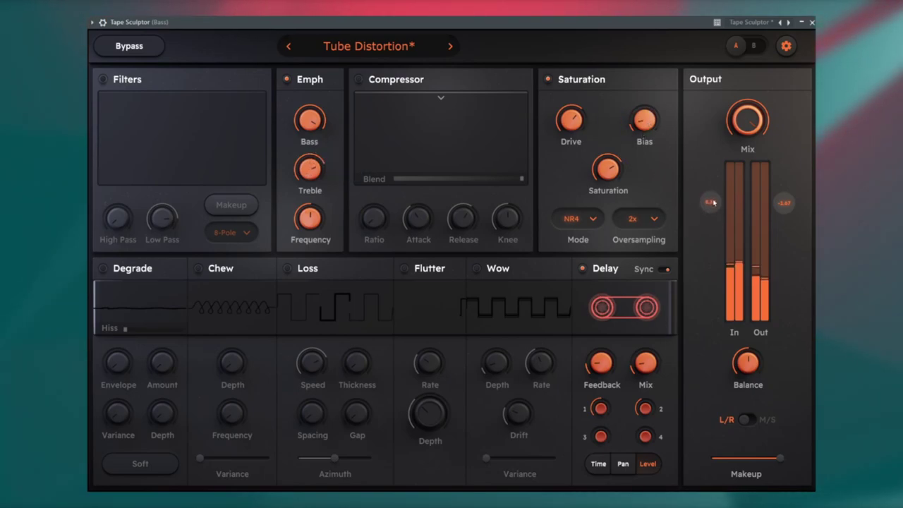
left_click_drag(711, 206, 713, 194)
Trim the Saturation Bias lower and bring the treble emphasis back up.
scroll(310, 171, "down", 5)
scroll(310, 126, "down", 2)
scroll(307, 185, "down", 5)
scroll(307, 192, "down", 4)
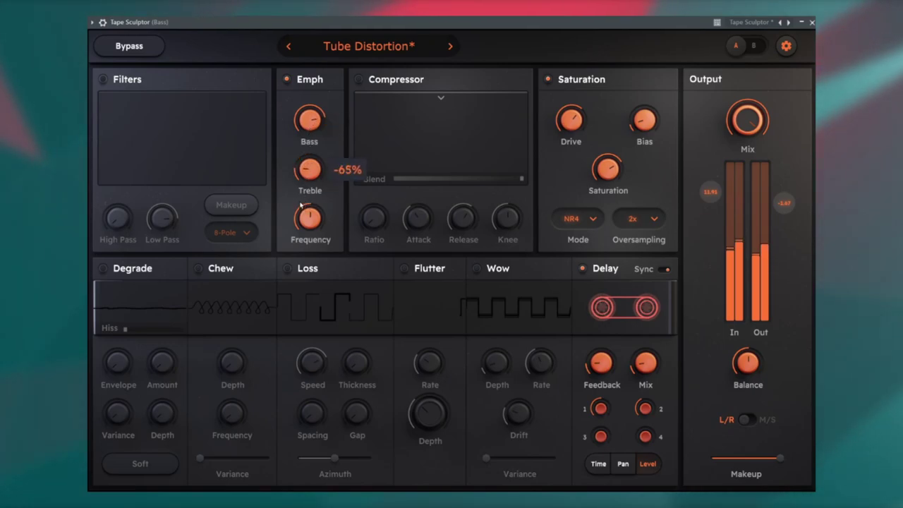
scroll(308, 172, "up", 1)
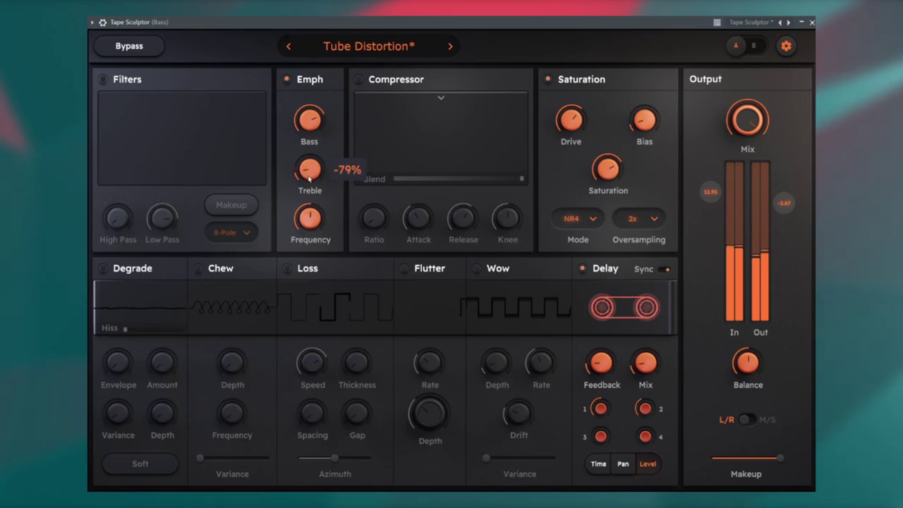
left_click_drag(308, 178, 308, 134)
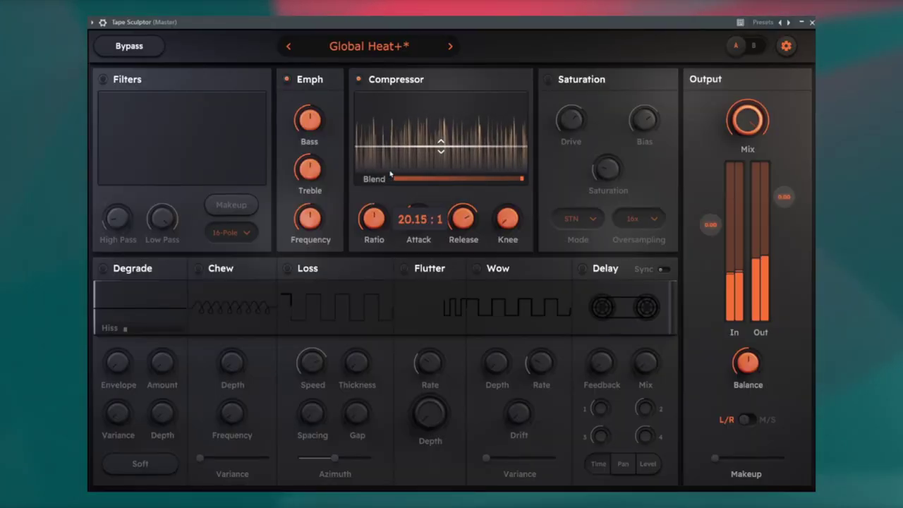
Soften knee, shorten attack, lower threshold, cut treble, add blend, and raise bass emphasis.
left_click_drag(508, 215, 519, 177)
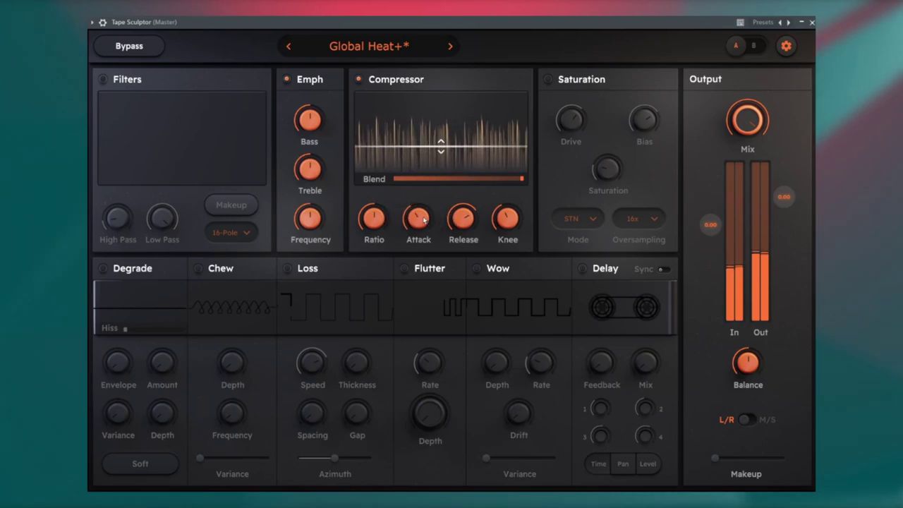
mouse_move(423, 220)
left_mouse_down()
mouse_move(421, 246)
mouse_move(421, 228)
left_mouse_up()
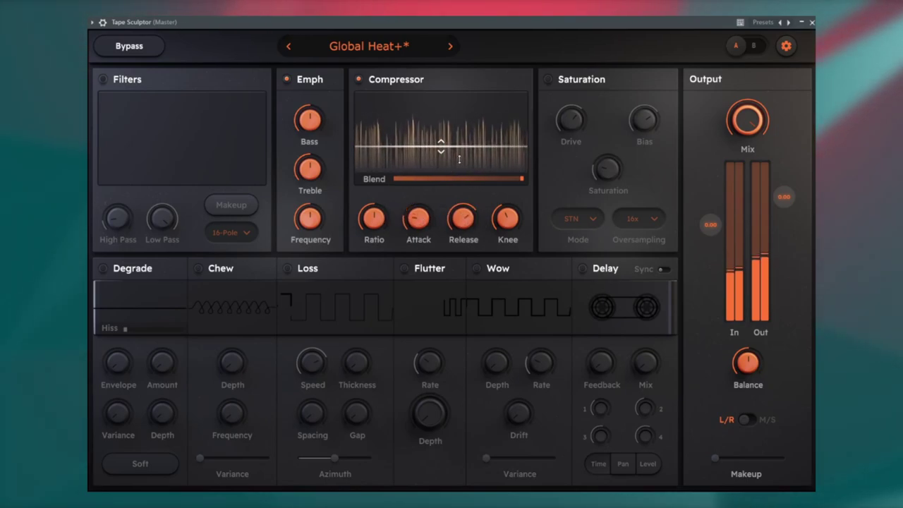
left_click_drag(441, 146, 462, 157)
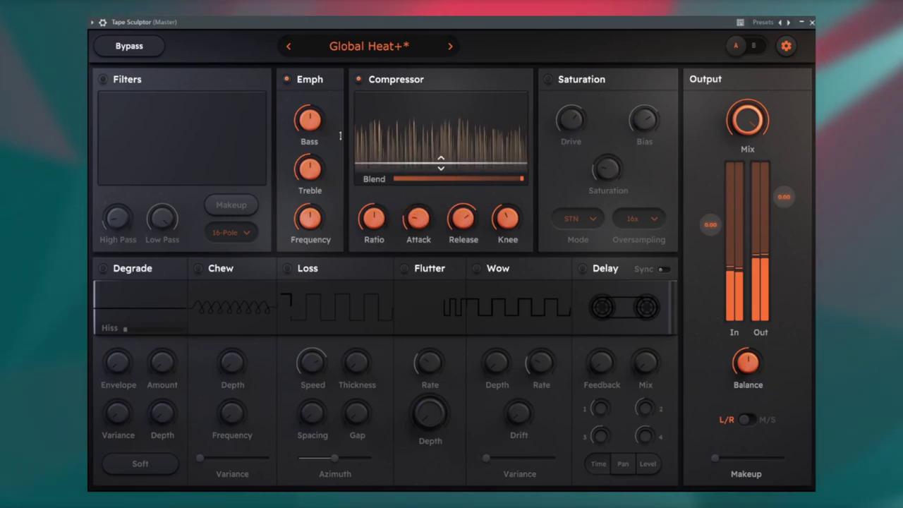
mouse_move(311, 169)
left_mouse_down()
mouse_move(311, 208)
mouse_move(313, 176)
left_mouse_up()
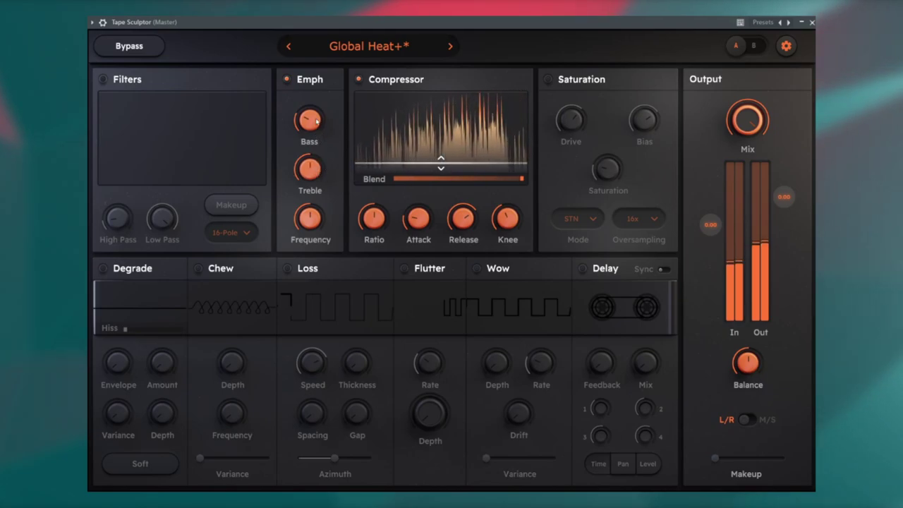
left_click_drag(448, 180, 454, 180)
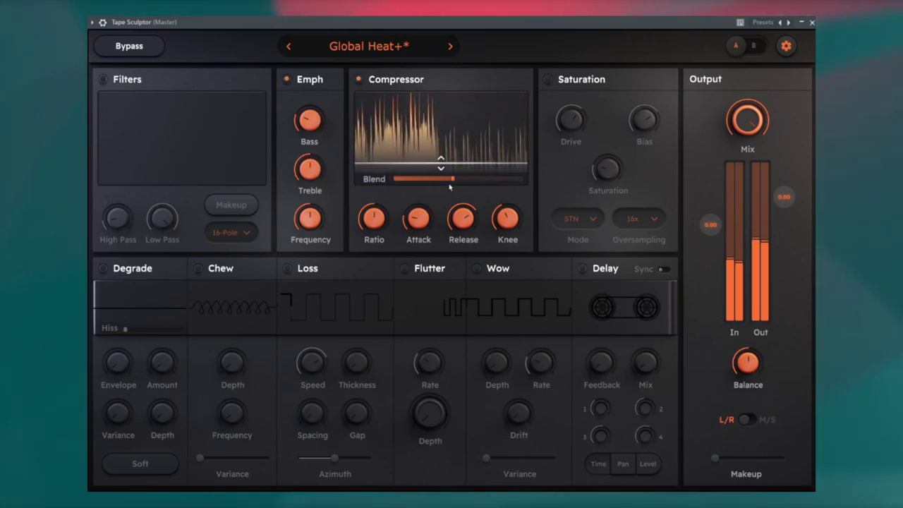
left_click_drag(318, 117, 320, 105)
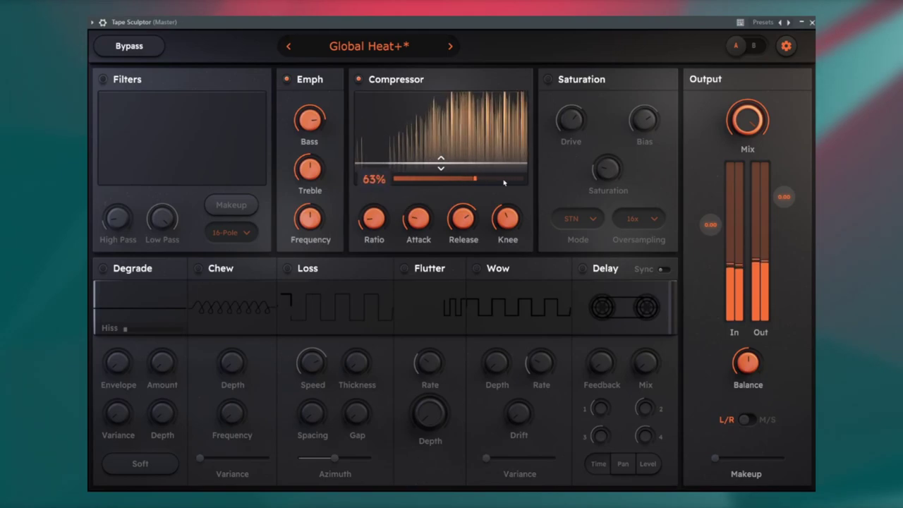
Set emphasis frequency ~283 Hz, attack ~16 ms, knee ~13 dB, higher threshold, blend 0%.
left_click_drag(524, 181, 390, 182)
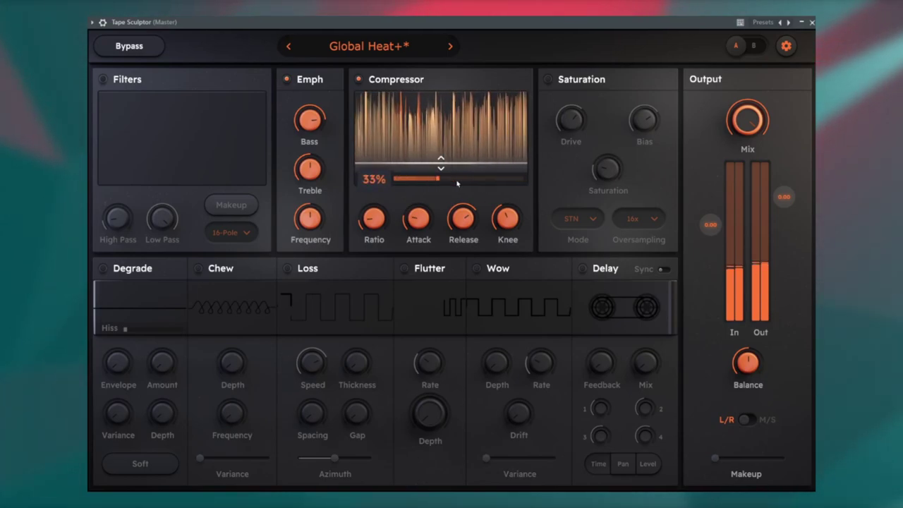
left_click_drag(463, 184, 540, 186)
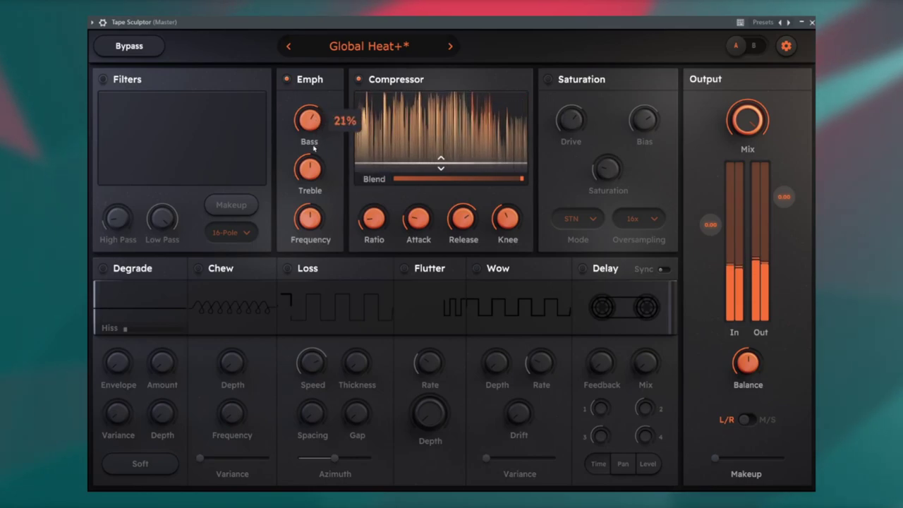
left_click_drag(300, 218, 301, 234)
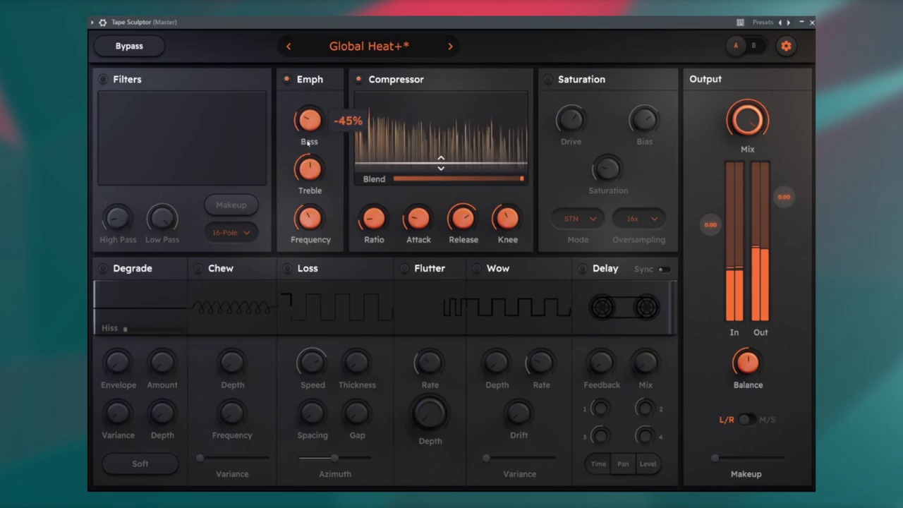
left_click_drag(418, 220, 418, 213)
left_click_drag(516, 221, 516, 205)
left_click_drag(490, 162, 492, 148)
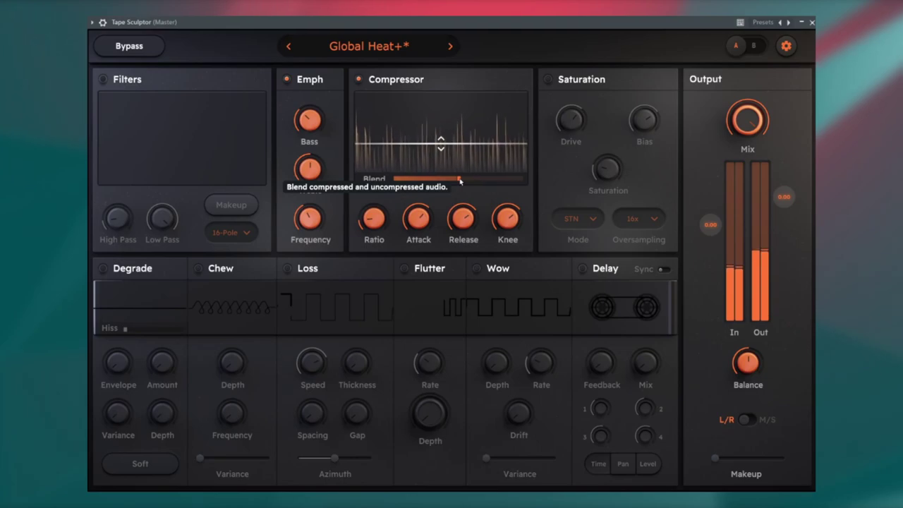
left_click_drag(460, 181, 380, 180)
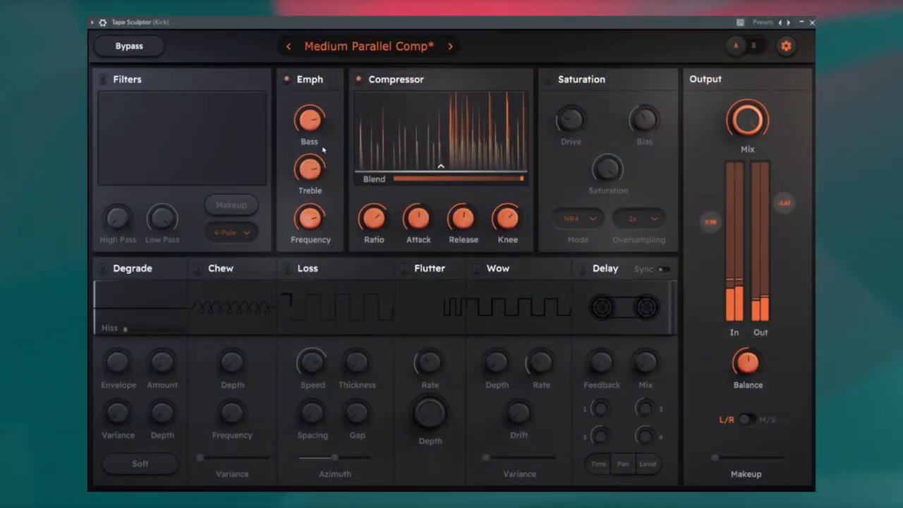
Shift the emphasis frequency higher and raise input gain, output gain and compressor threshold.
left_click_drag(309, 219, 309, 244)
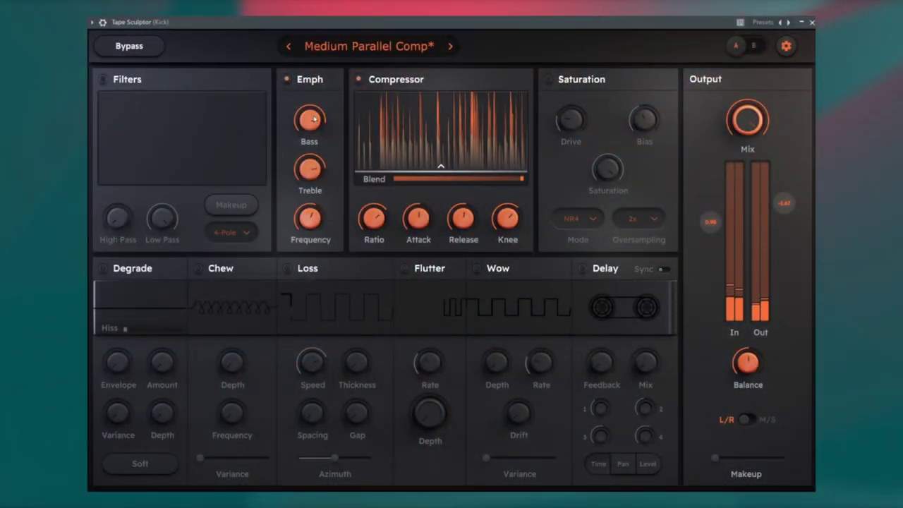
mouse_move(314, 133)
left_click_drag(709, 222, 710, 212)
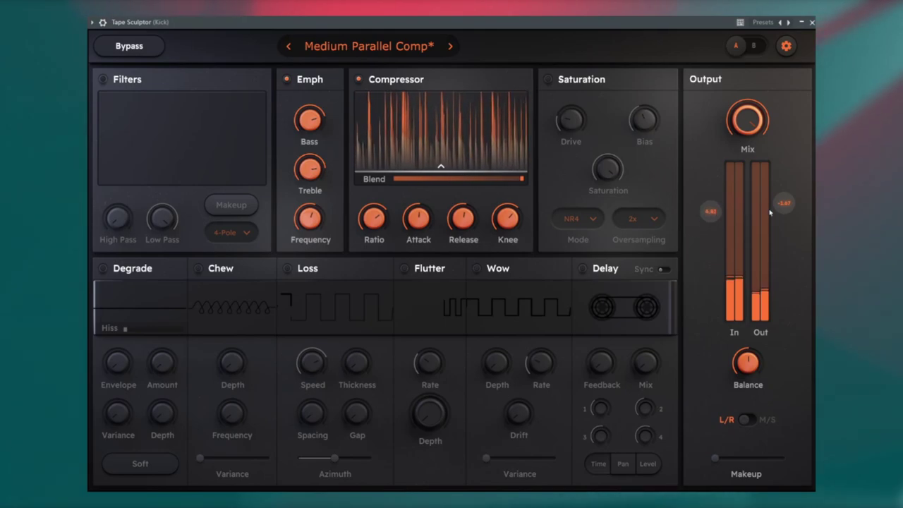
left_click_drag(784, 203, 787, 197)
left_click_drag(469, 170, 469, 160)
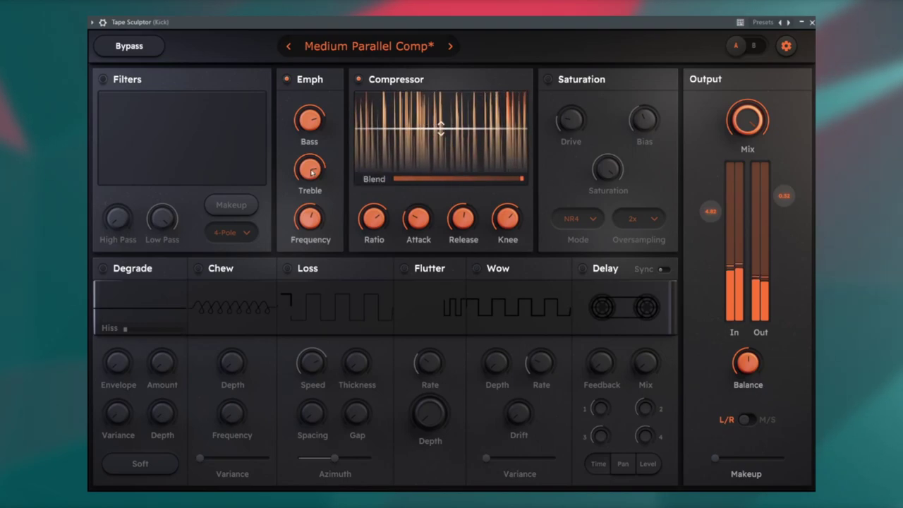
Cut bass emphasis, set release ~14 ms, lower threshold, and reduce output mix to ~28%.
left_click_drag(310, 130, 301, 181)
left_click_drag(462, 219, 462, 209)
left_click_drag(522, 129, 523, 151)
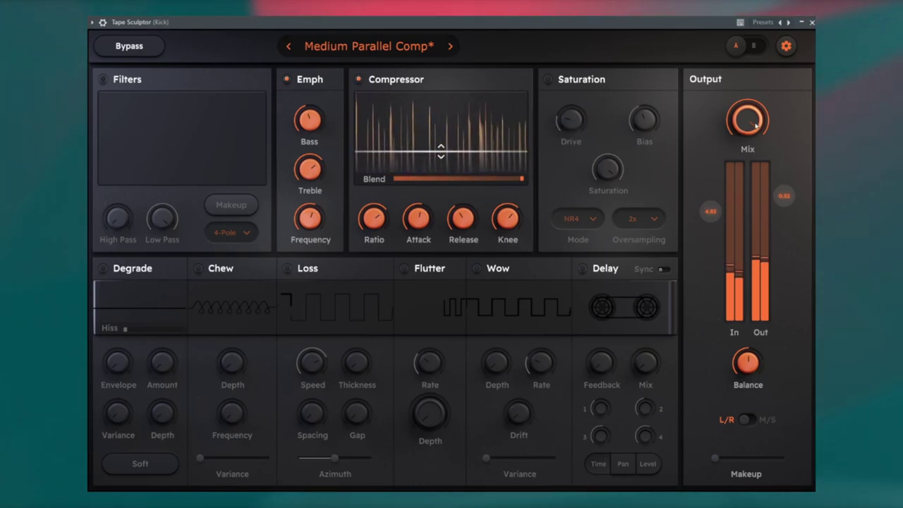
left_click_drag(746, 121, 722, 236)
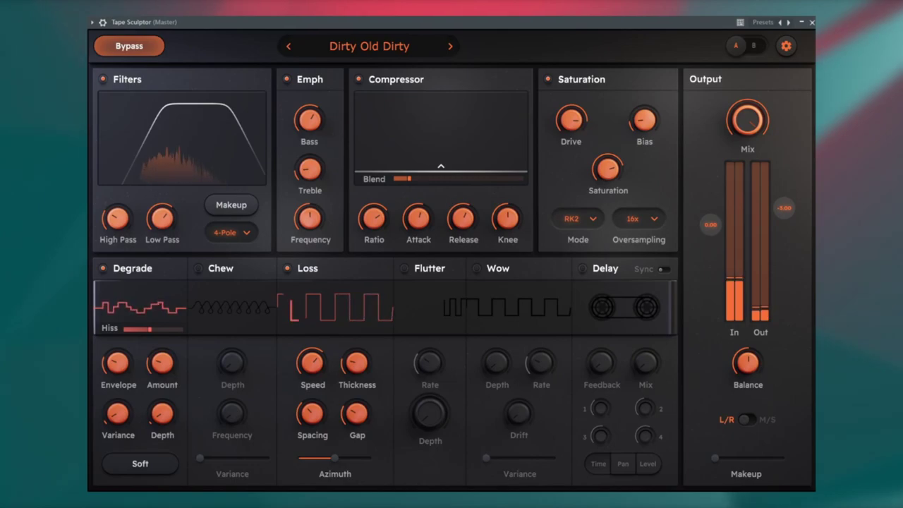
Unbypass, lower the high-pass to ~145 Hz, and enable Flutter at ~43% depth with faster rate.
left_click(147, 49)
left_click_drag(118, 219, 118, 226)
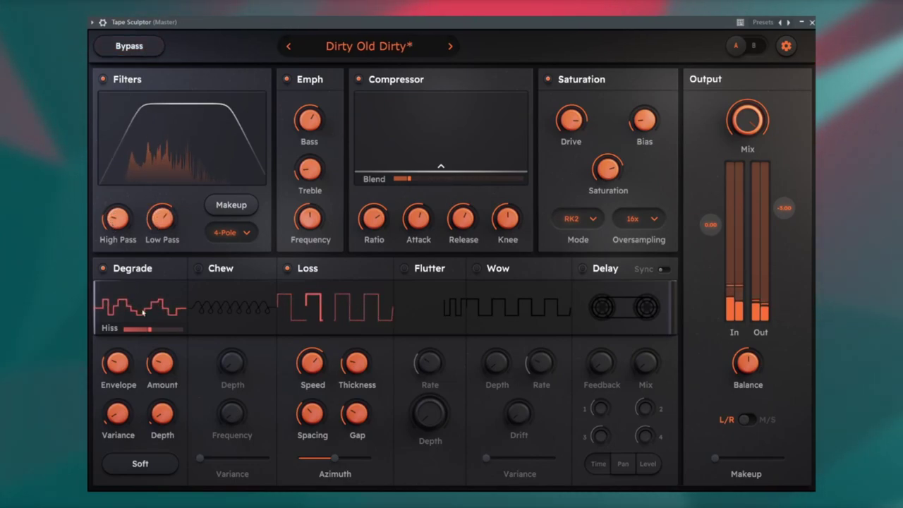
mouse_move(156, 362)
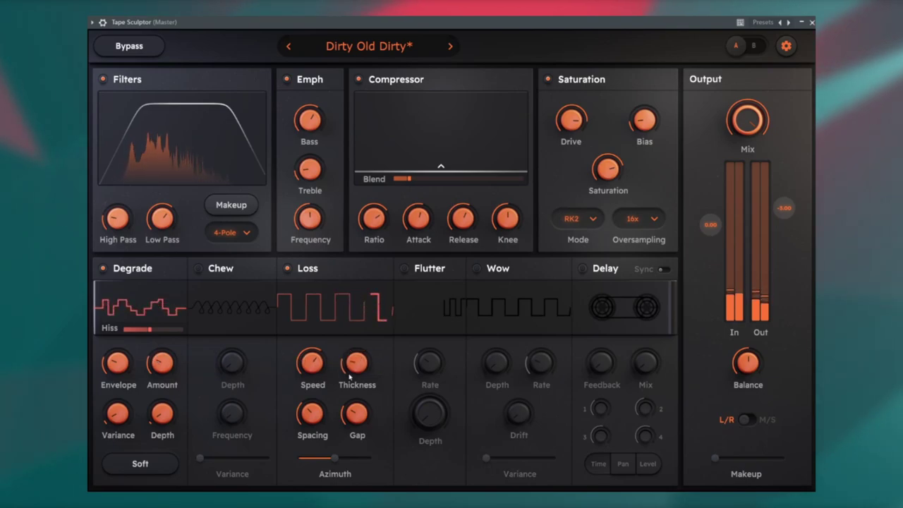
left_click(403, 269)
mouse_move(433, 418)
mouse_move(433, 417)
left_mouse_down()
mouse_move(431, 363)
mouse_move(429, 407)
left_mouse_up()
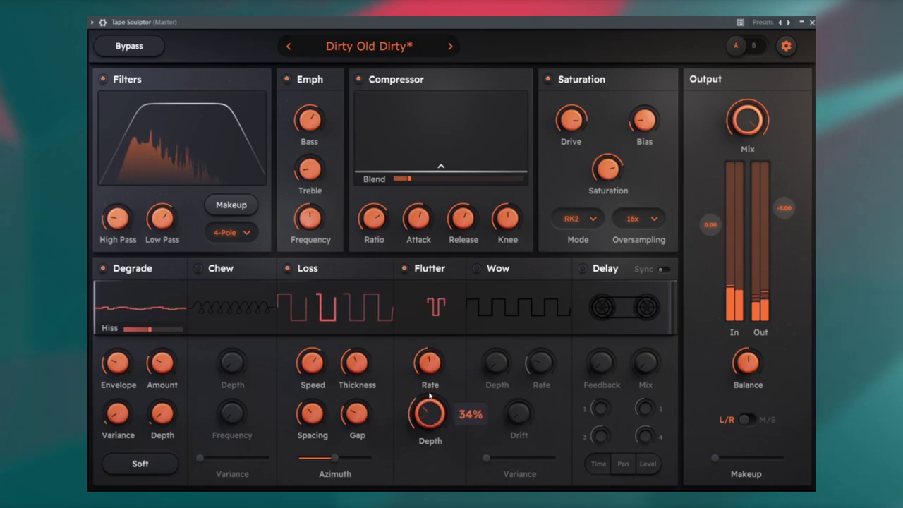
left_click_drag(432, 360, 438, 356)
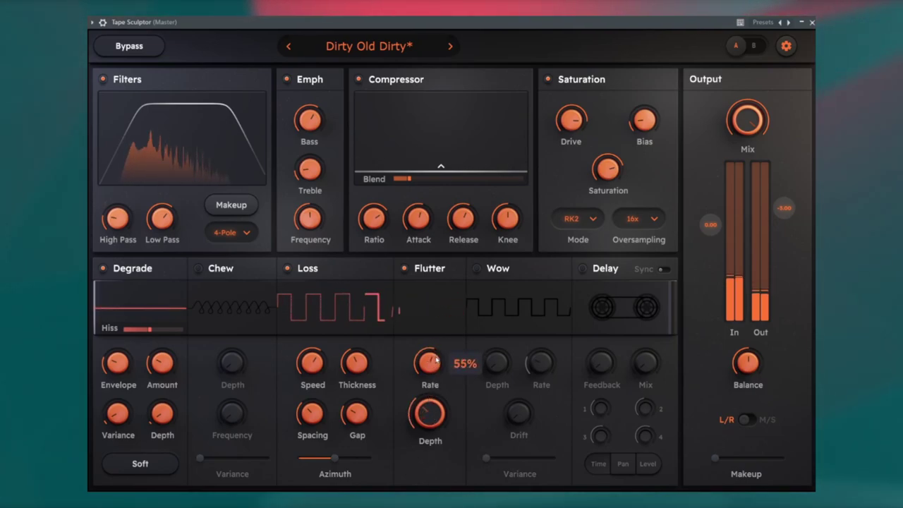
Enable Chew and Wow (depth ~37%), set Degrade depth 38%, treble emphasis 78%, bass -10%.
left_click(198, 268)
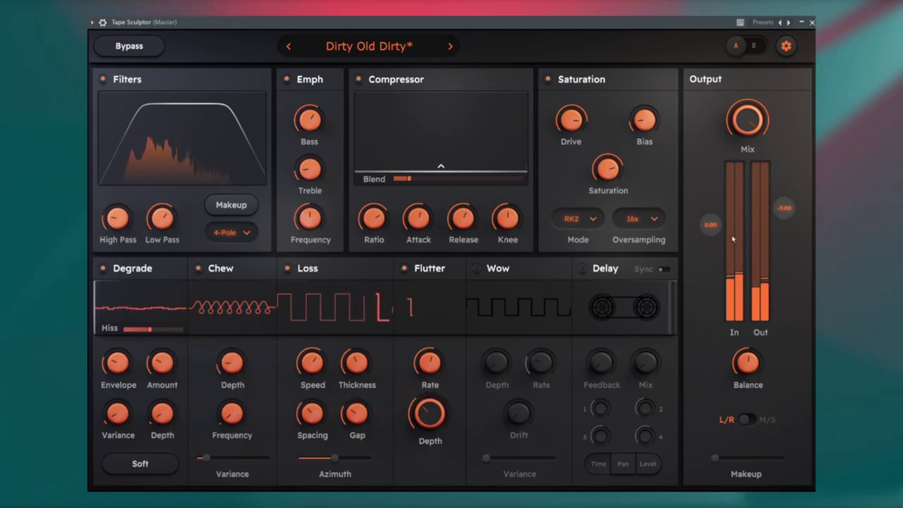
left_click(503, 302)
left_click_drag(496, 361, 495, 346)
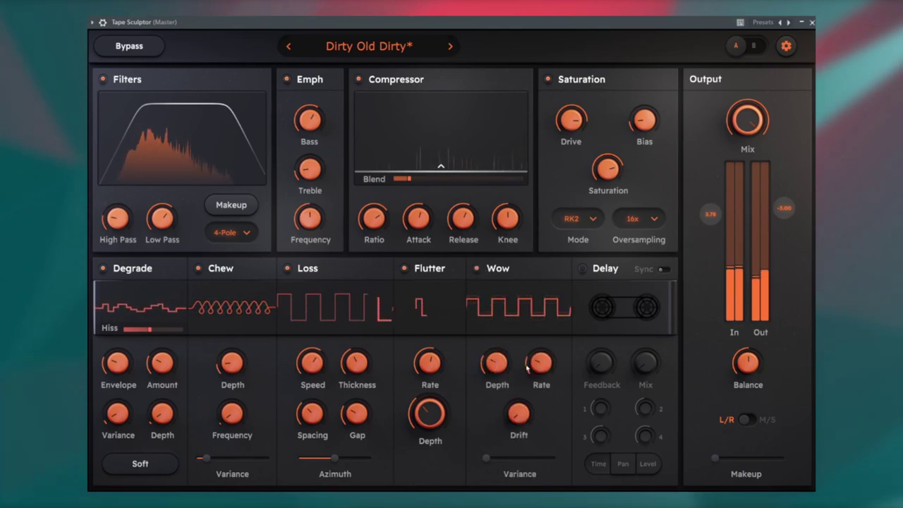
left_click_drag(162, 414, 144, 374)
left_click_drag(162, 413, 159, 432)
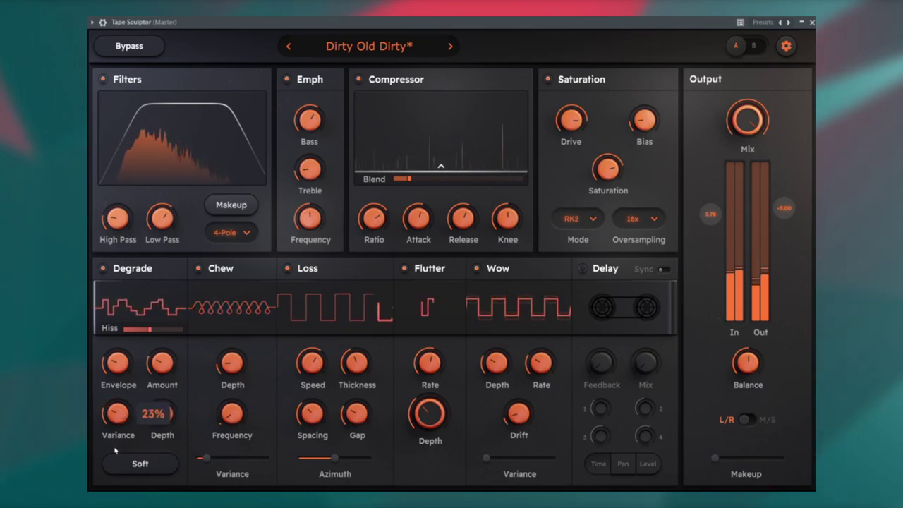
left_click_drag(308, 169, 344, 95)
left_click_drag(309, 120, 309, 149)
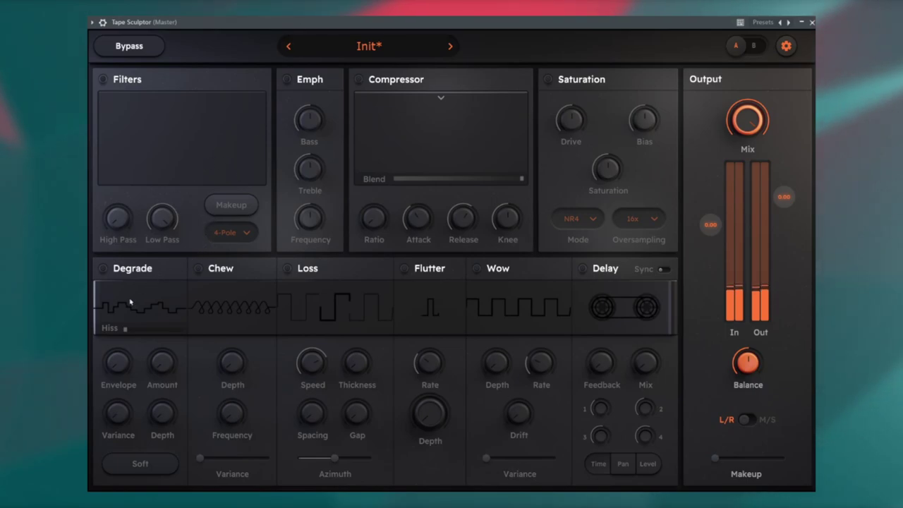
Set Degrade amount 27%, depth 11%, envelope 2%, then switch the module off.
left_click(103, 269)
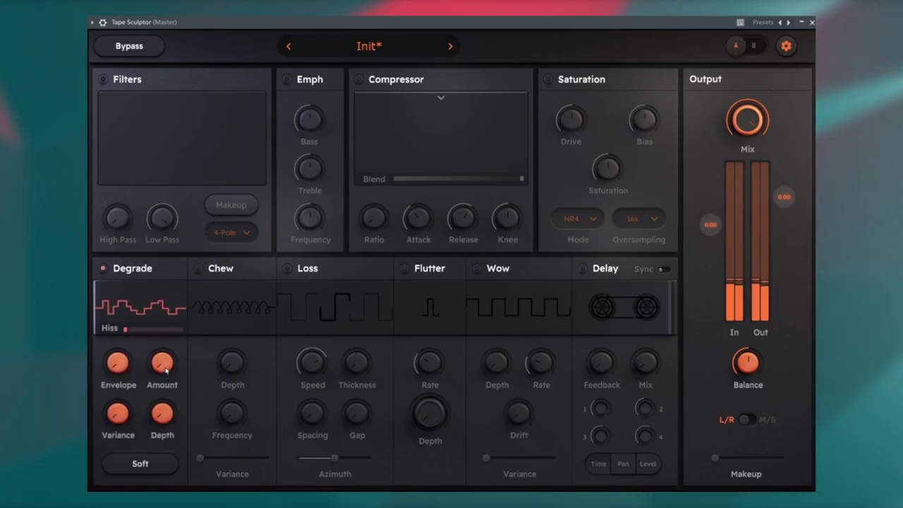
left_click_drag(166, 361, 156, 330)
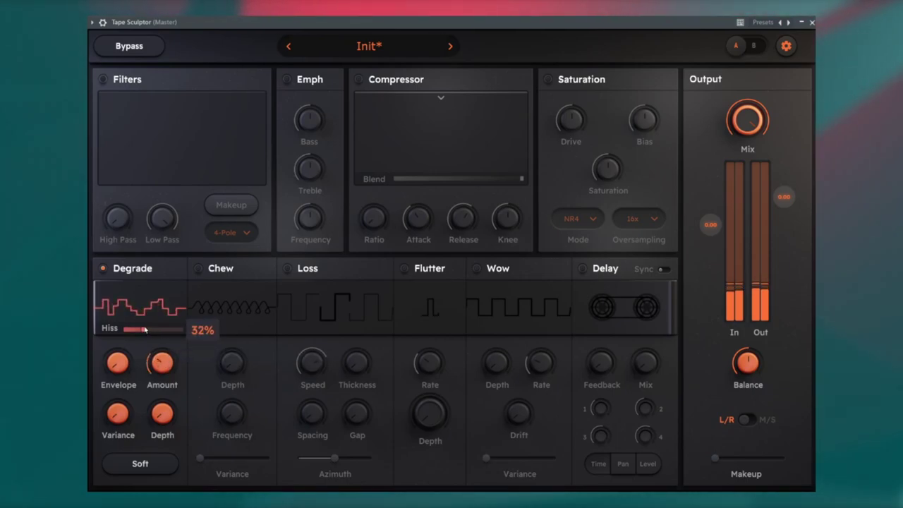
left_click_drag(160, 409, 163, 395)
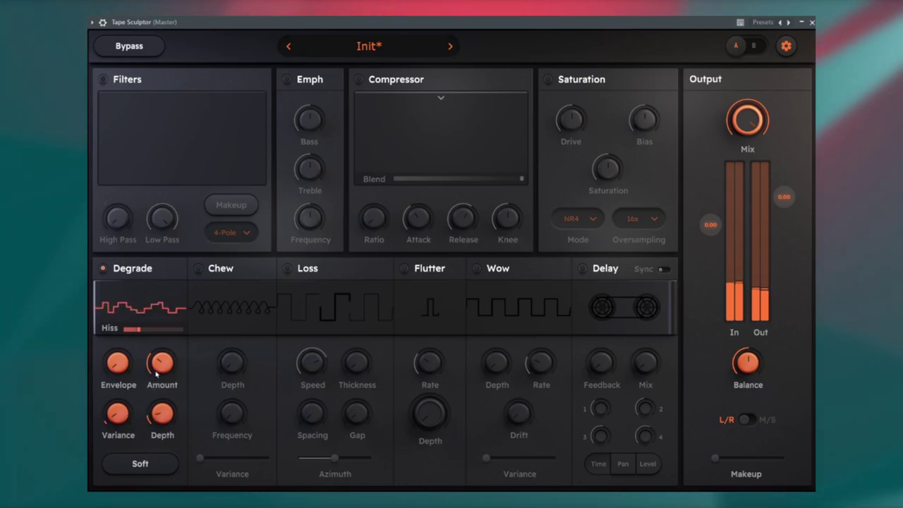
mouse_move(154, 381)
mouse_move(118, 358)
left_click_drag(118, 358, 122, 365)
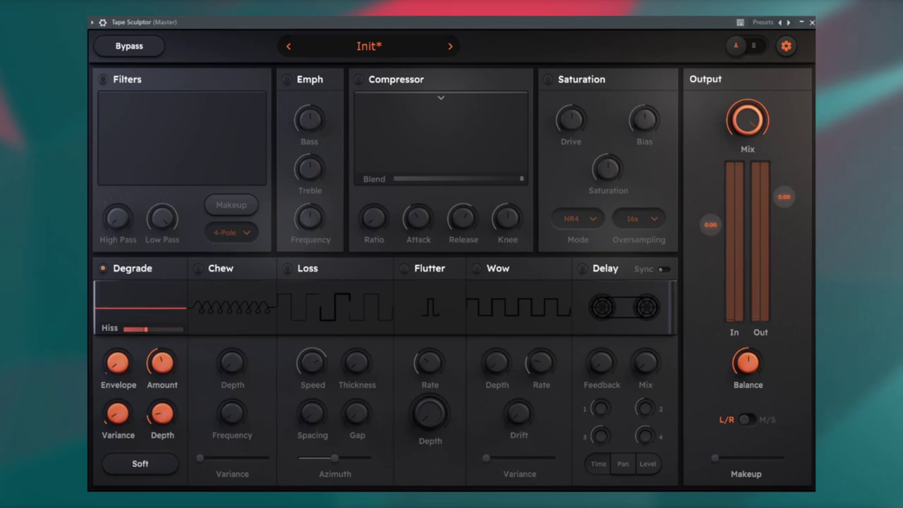
left_click(102, 268)
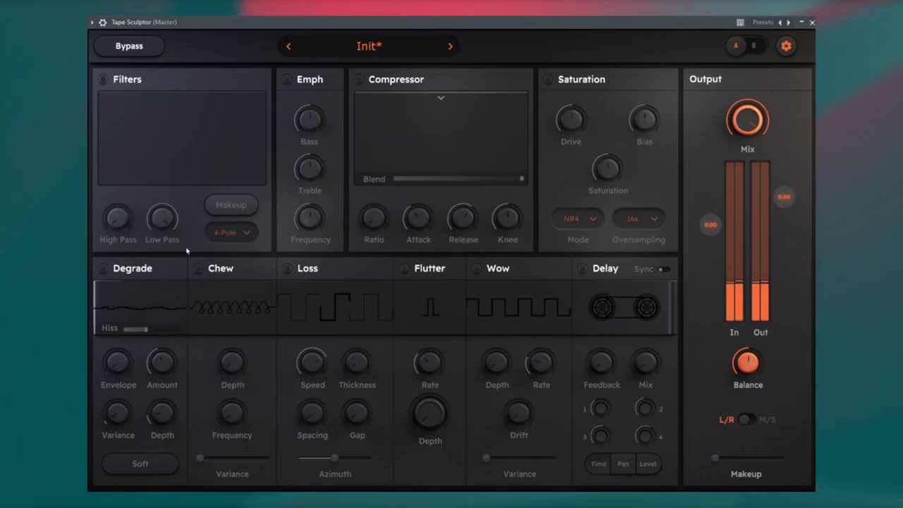
Enable Chew with variance about 43% and frequency 70%.
left_click(199, 268)
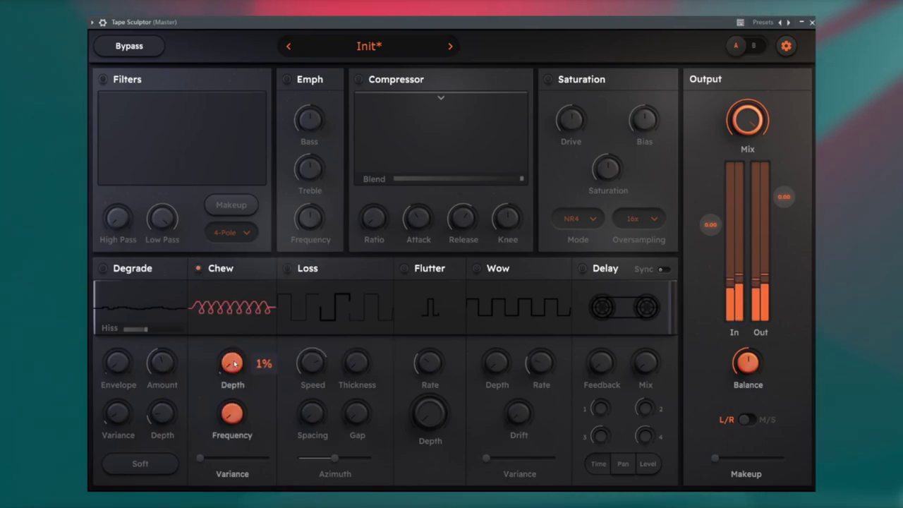
mouse_move(228, 404)
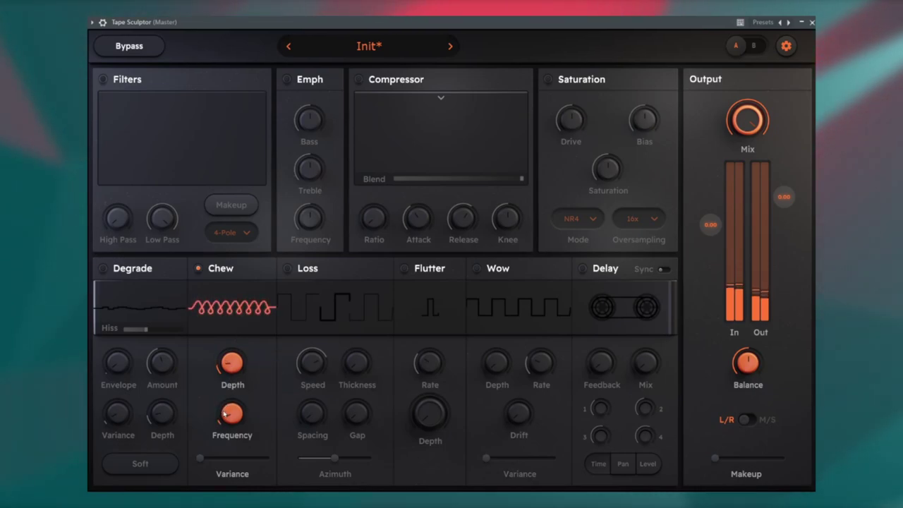
left_click_drag(222, 457, 233, 458)
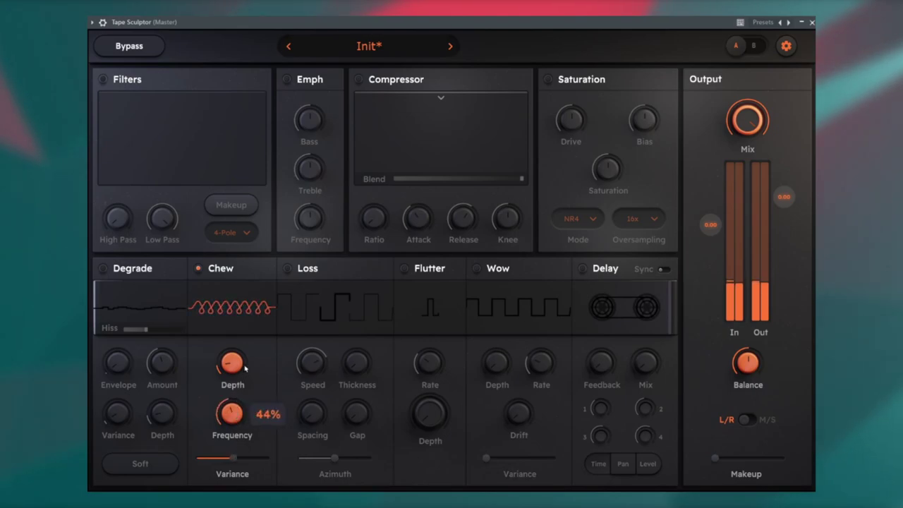
left_click_drag(245, 365, 256, 344)
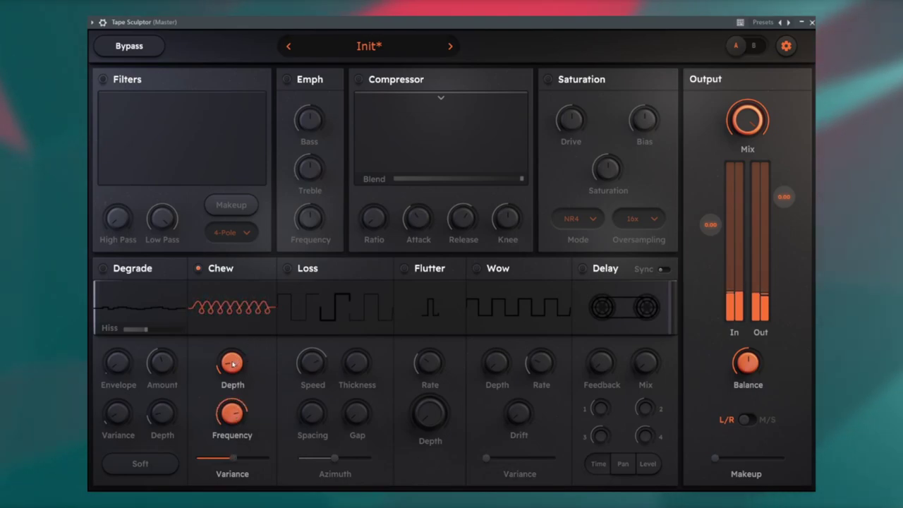
Add Degrade at 34% amount with more input gain, then disable both modules and lower input.
left_click(104, 269)
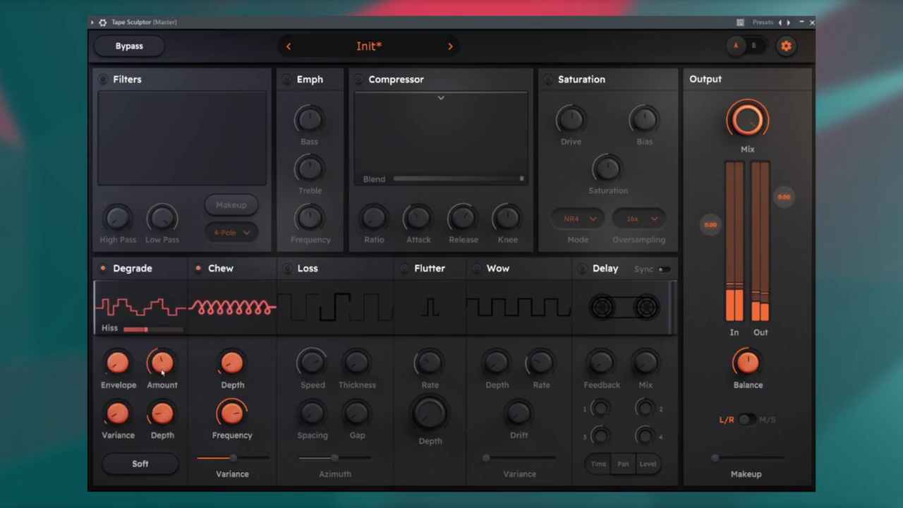
left_click_drag(162, 363, 162, 398)
left_click_drag(710, 224, 714, 198)
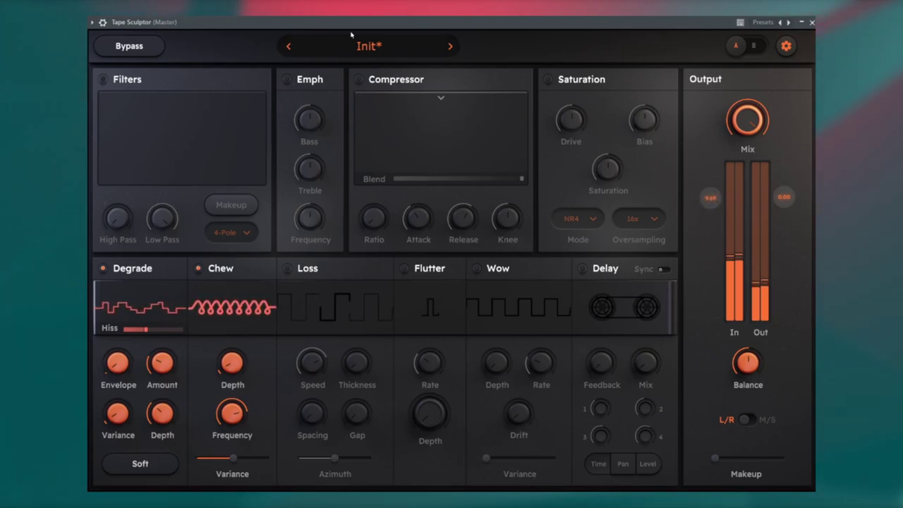
left_click(198, 268)
left_click(103, 268)
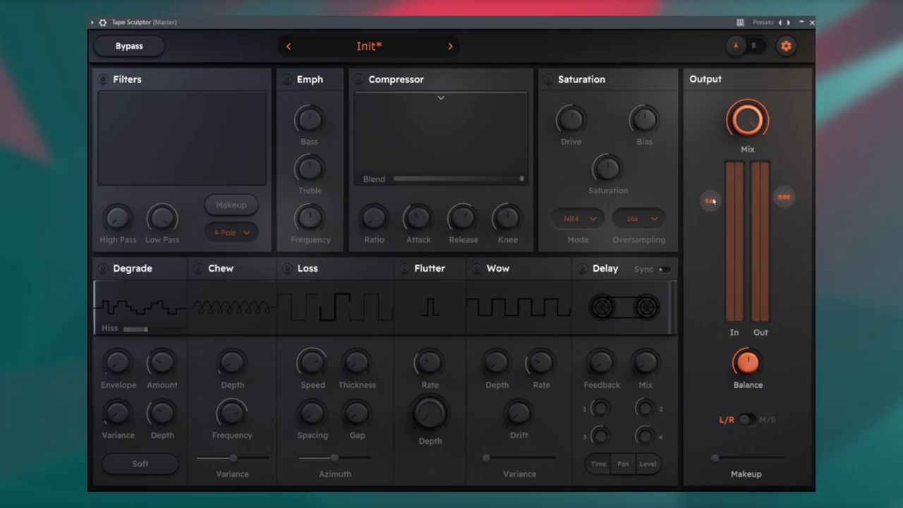
left_click_drag(713, 201, 711, 224)
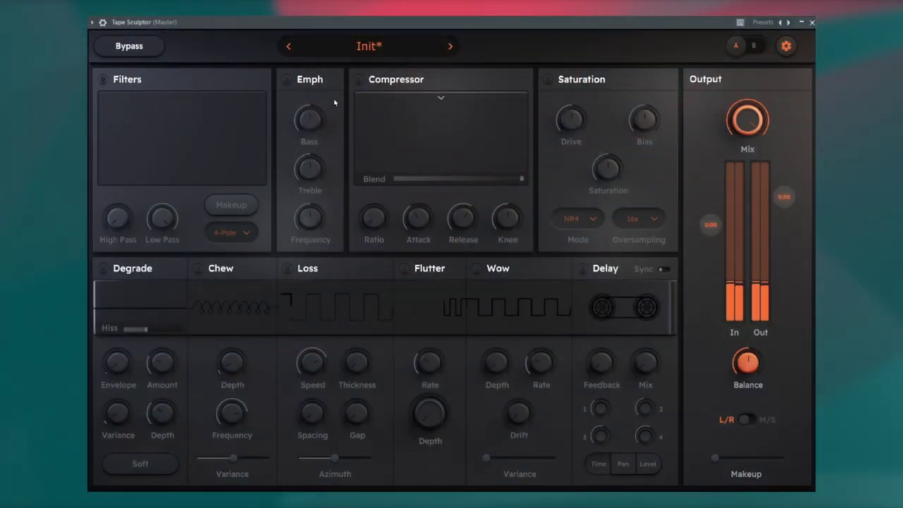
Enable Loss with tape speed ~15 ips, thickness 8.6989µ and spacing 2.4199µ.
left_click(287, 269)
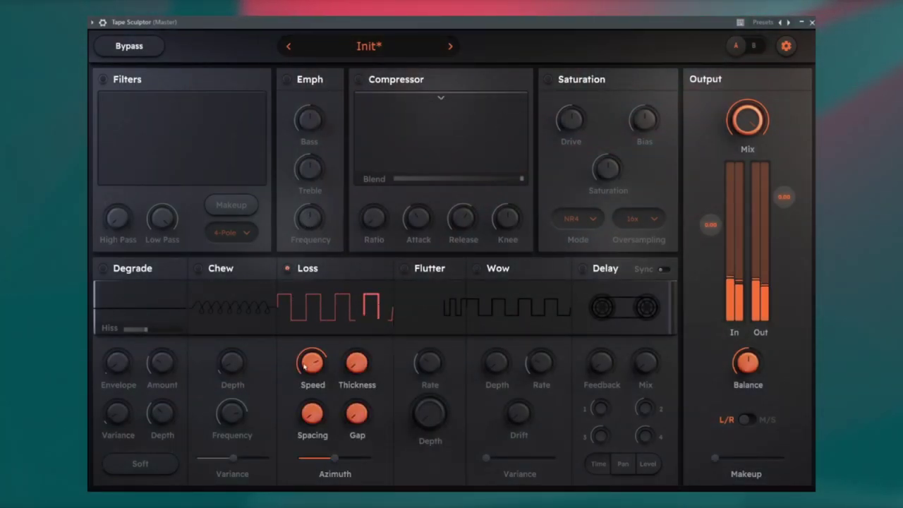
mouse_move(310, 379)
left_click_drag(310, 379, 309, 403)
left_click_drag(357, 363, 367, 327)
left_click_drag(311, 414, 361, 387)
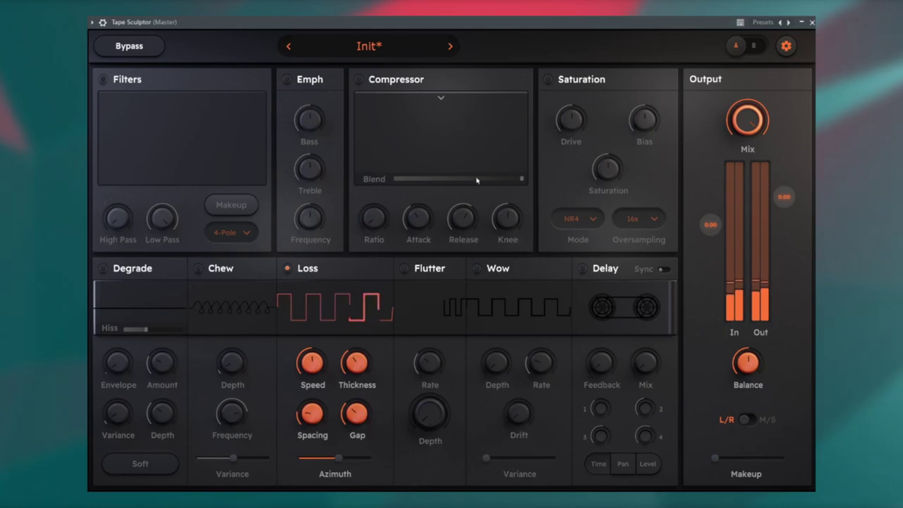
Enable Filters, Chew, Degrade (amount 3%) and Saturation, then compare bypassed against processed.
left_click(105, 81)
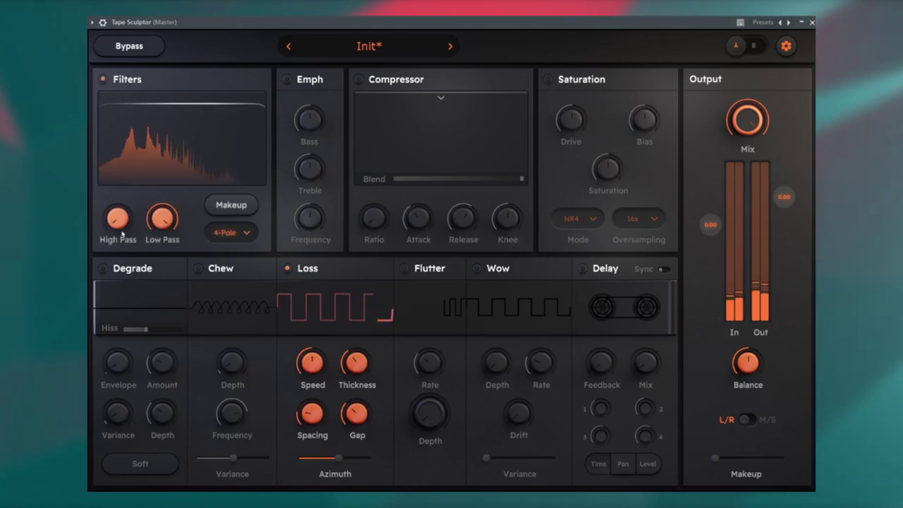
left_click(198, 269)
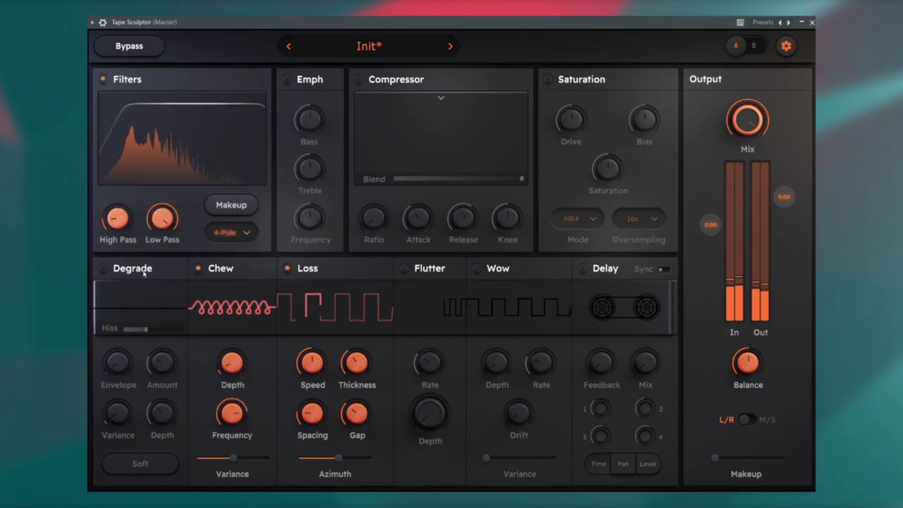
left_click(103, 268)
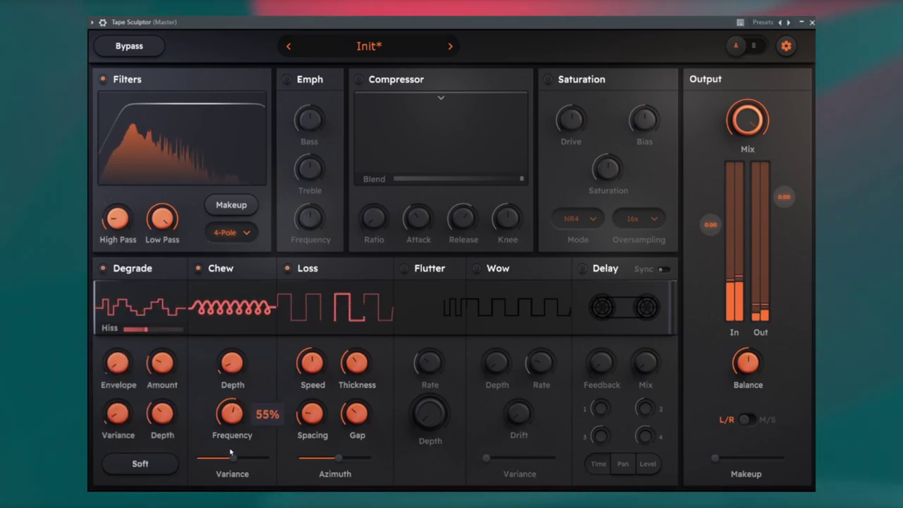
mouse_move(232, 365)
left_click_drag(162, 366, 157, 396)
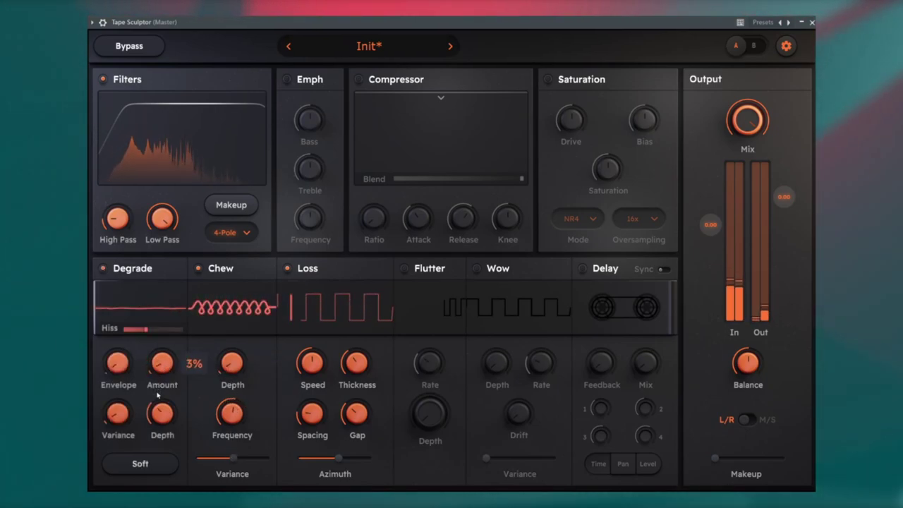
left_click(552, 83)
mouse_move(614, 155)
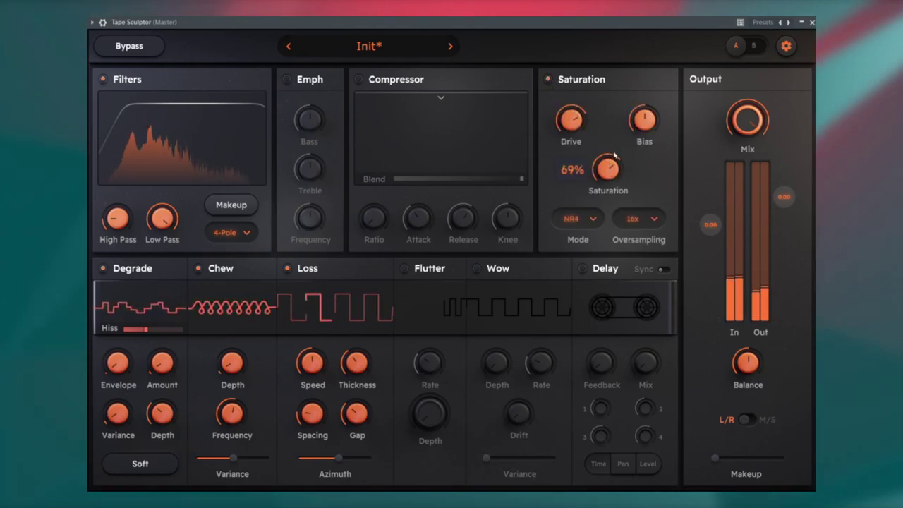
left_click(149, 50)
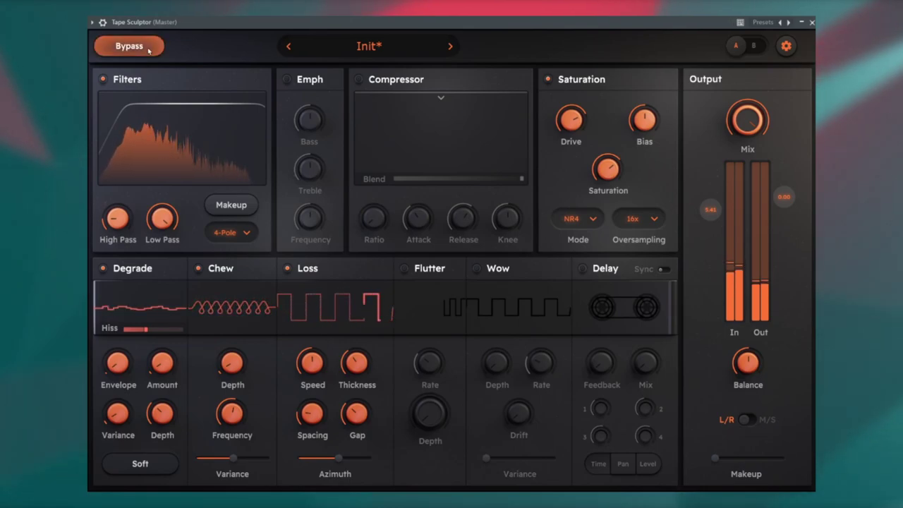
left_click(149, 48)
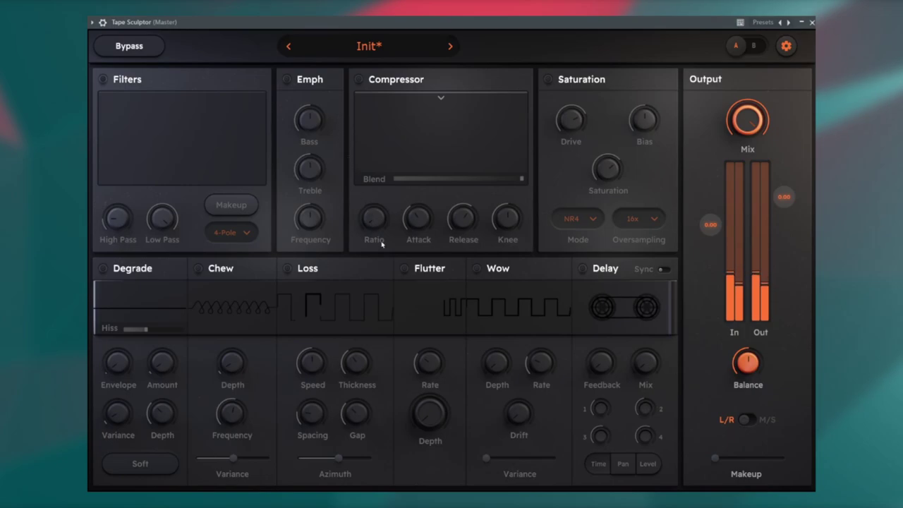
Switch on Flutter and raise its depth to 52%.
left_click(404, 268)
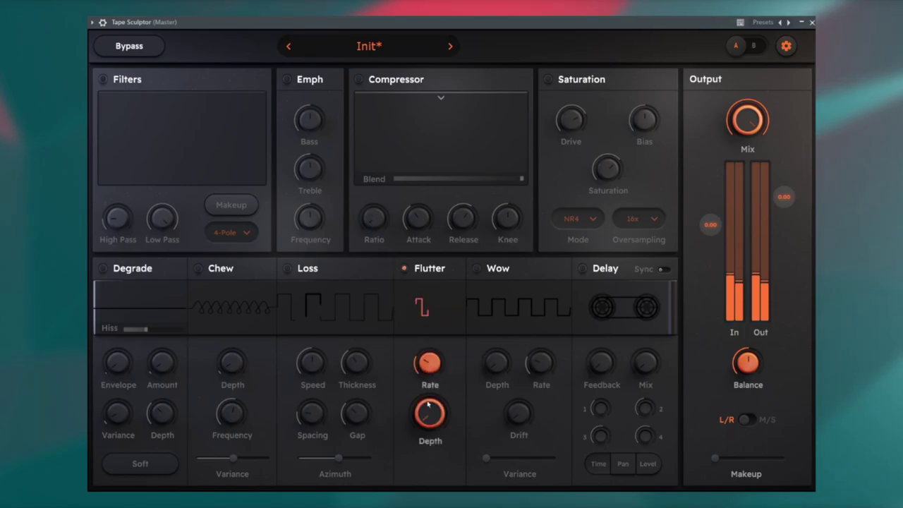
left_click_drag(430, 414, 437, 357)
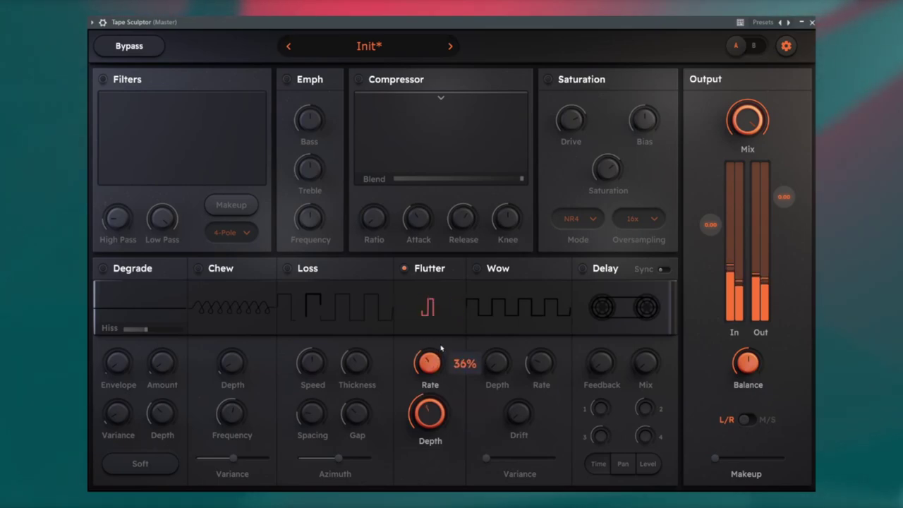
left_click_drag(433, 405, 435, 393)
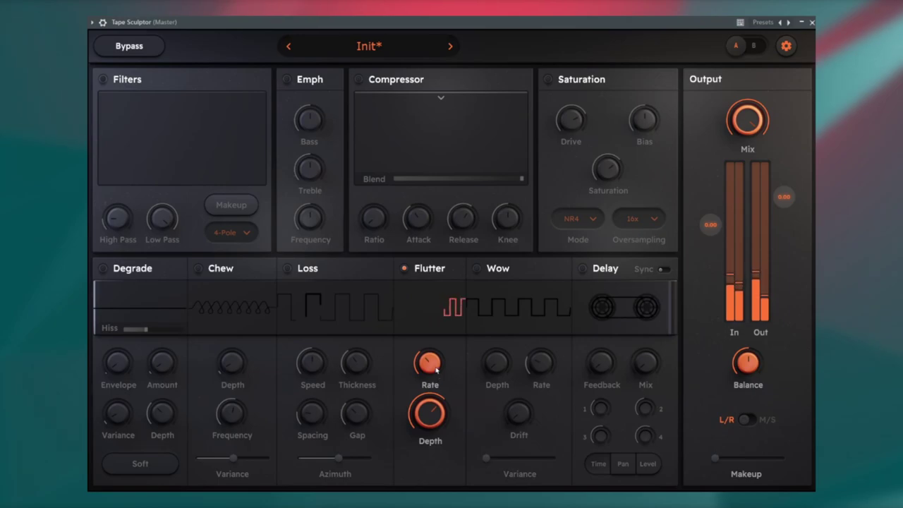
Switch on the Wow module and widen its variance.
mouse_move(435, 363)
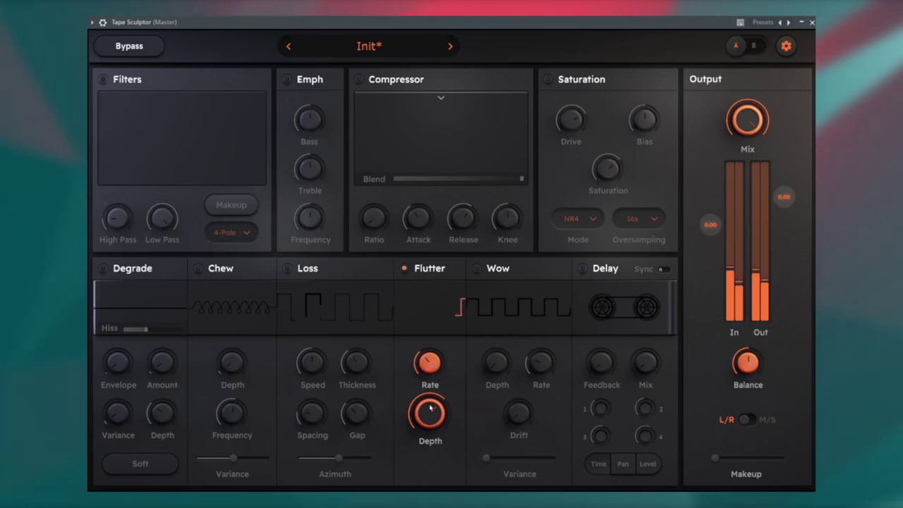
left_click(477, 269)
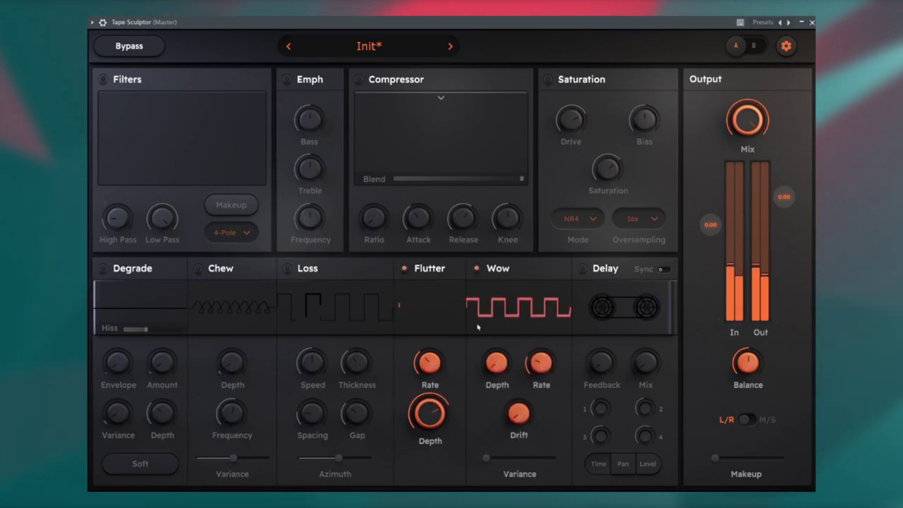
mouse_move(492, 368)
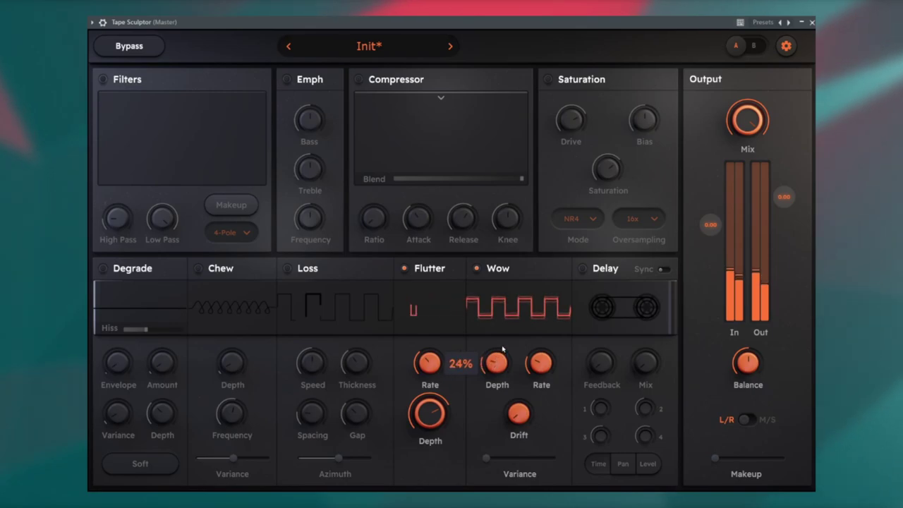
mouse_move(547, 364)
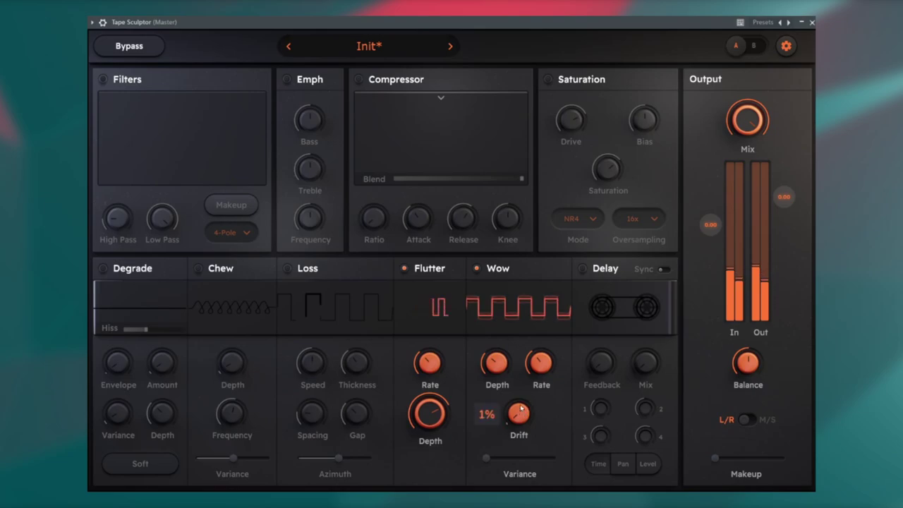
left_click_drag(486, 457, 501, 459)
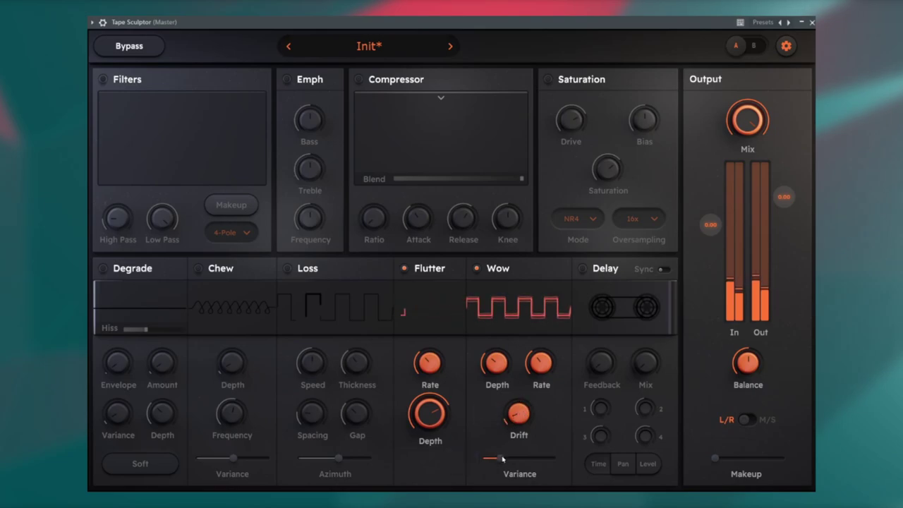
Switch on Degrade and Loss, and raise the input gain to about 4.67.
left_click(103, 268)
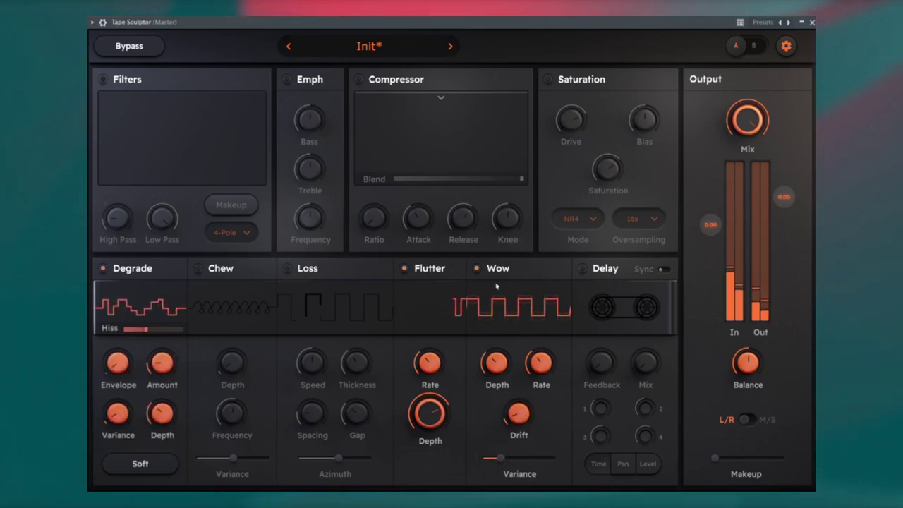
left_click_drag(710, 224, 711, 213)
left_click(287, 268)
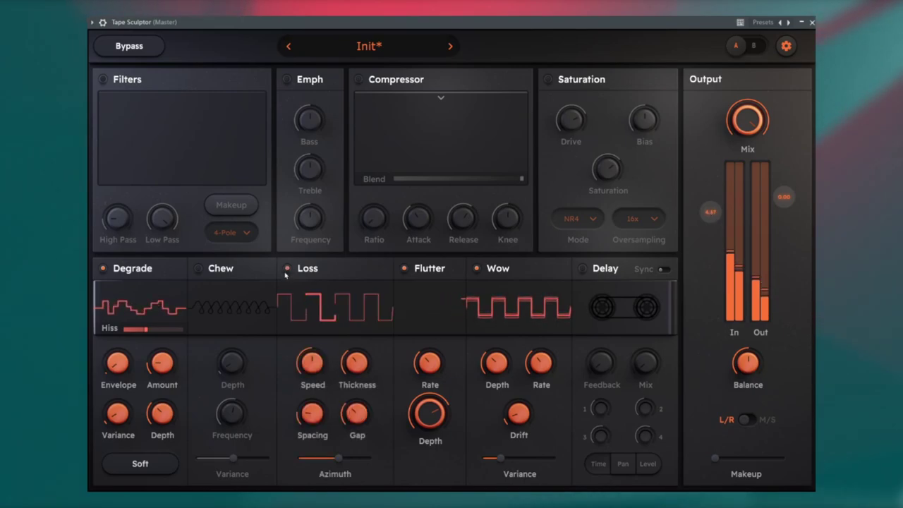
Set the Loss tape speed to about 25 ips and switch on Chew.
mouse_move(314, 376)
left_click_drag(314, 376, 314, 363)
mouse_move(156, 424)
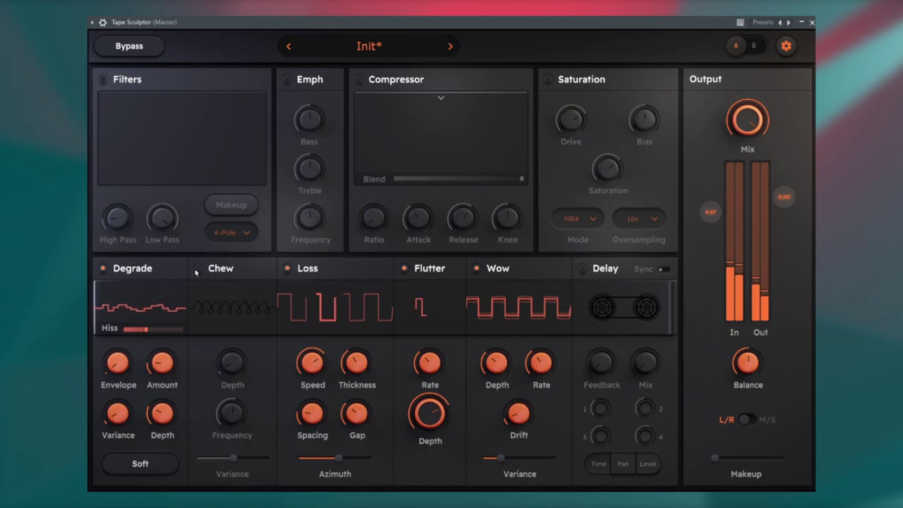
left_click_drag(230, 368, 226, 365)
Switch on Saturation and Emph, raising the emphasis Bass to 35%.
scroll(226, 364, "up", 2)
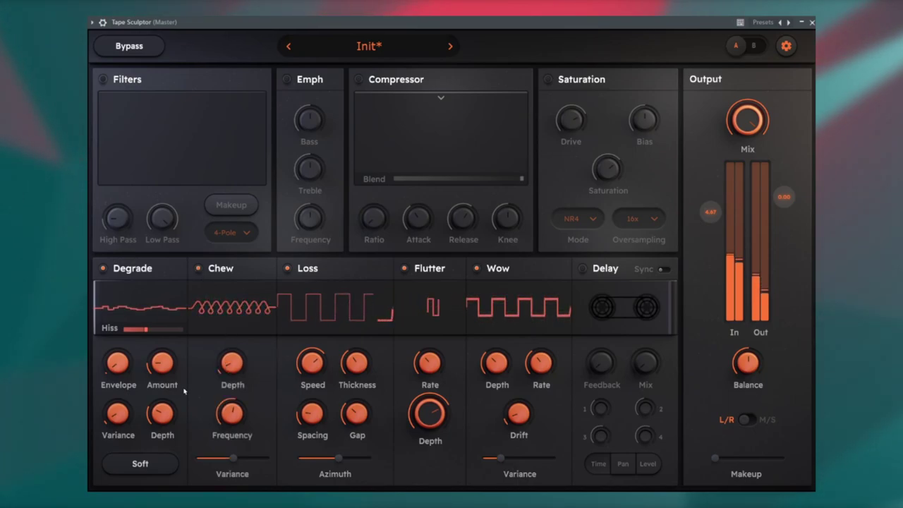
mouse_move(164, 429)
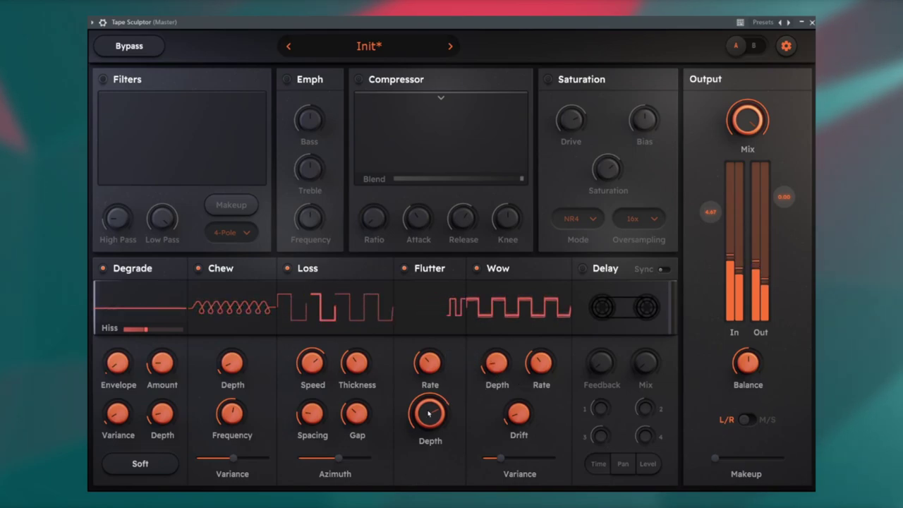
mouse_move(427, 415)
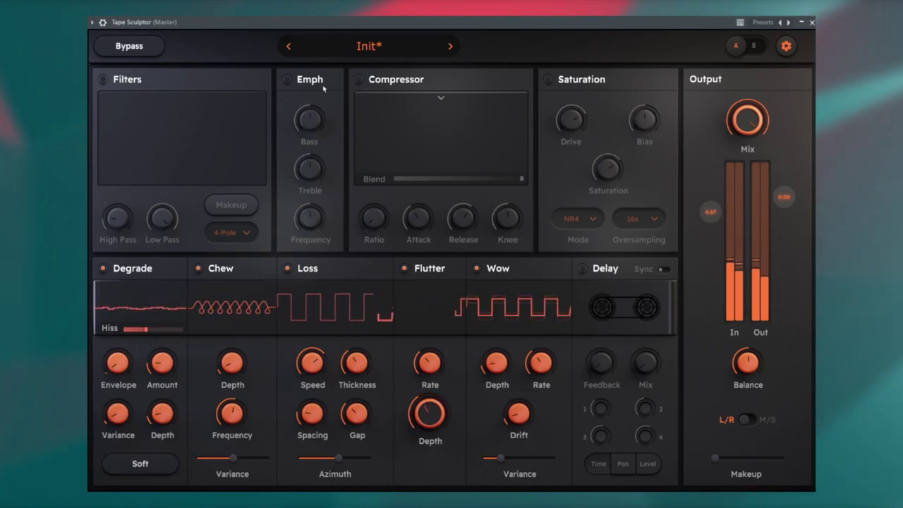
left_click(550, 79)
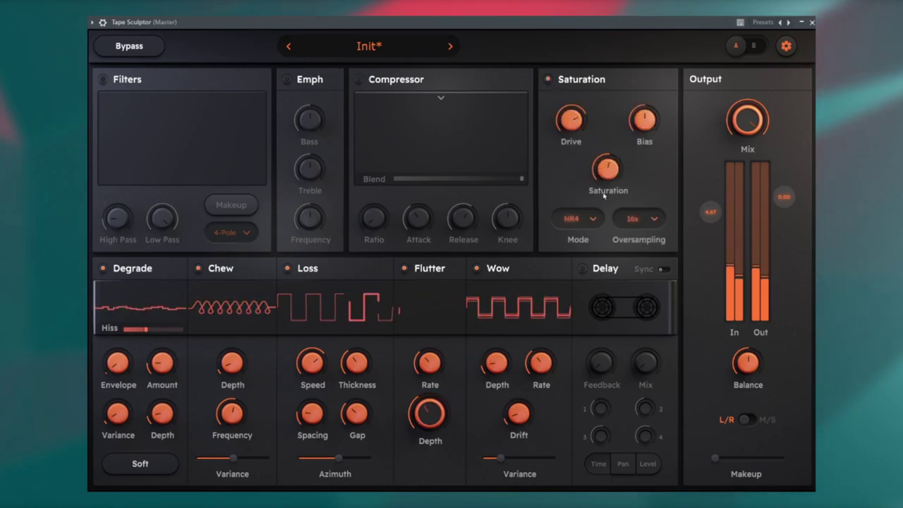
left_click(286, 79)
left_click_drag(310, 120, 316, 104)
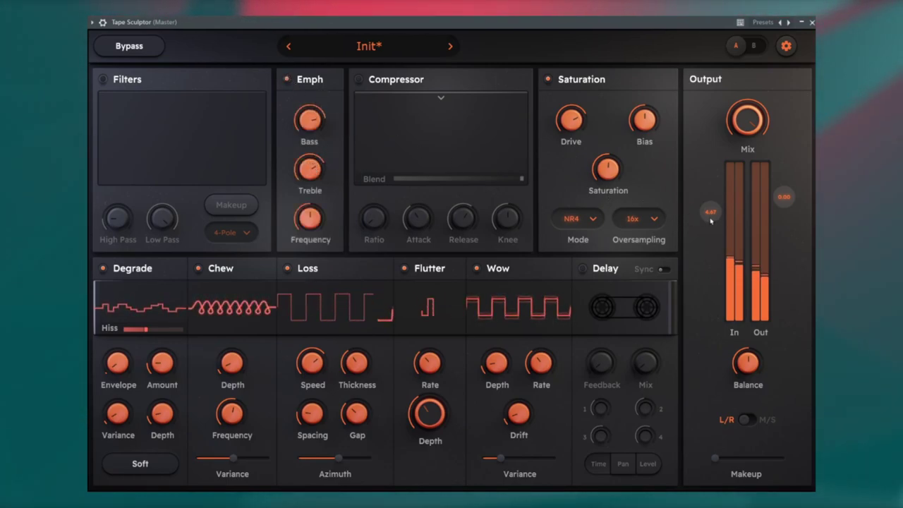
Drop input gain to -3.60, enable Filters with High Pass past 176 Hz, raise output, bypass.
left_click_drag(711, 221, 711, 234)
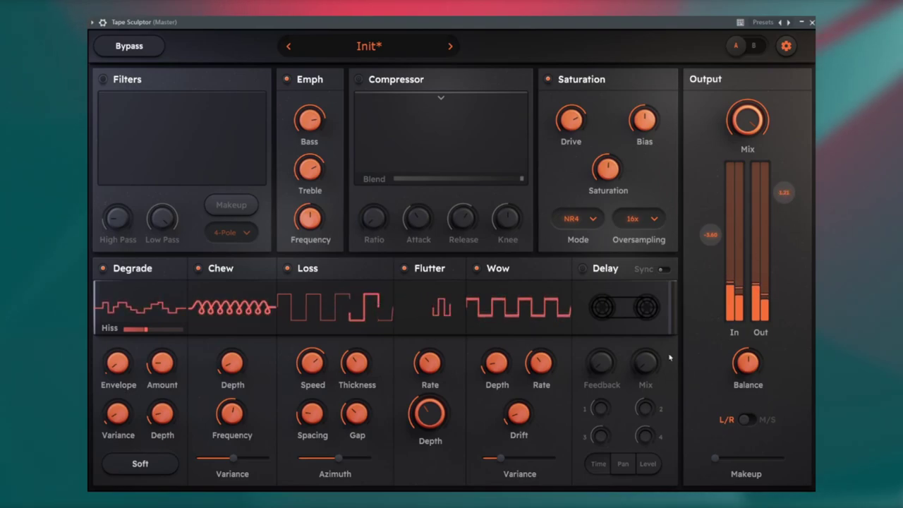
left_click(104, 79)
mouse_move(117, 218)
left_mouse_down()
mouse_move(118, 210)
mouse_move(119, 220)
left_mouse_up()
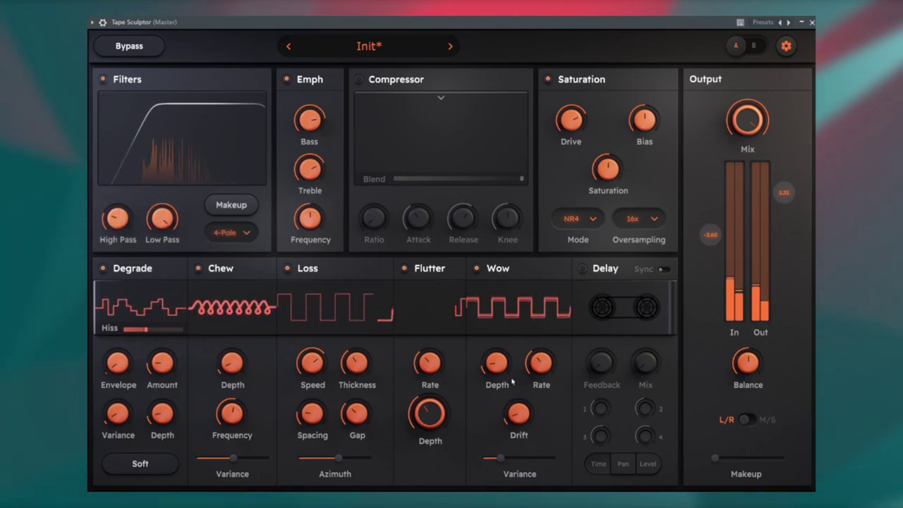
left_click_drag(784, 191, 784, 177)
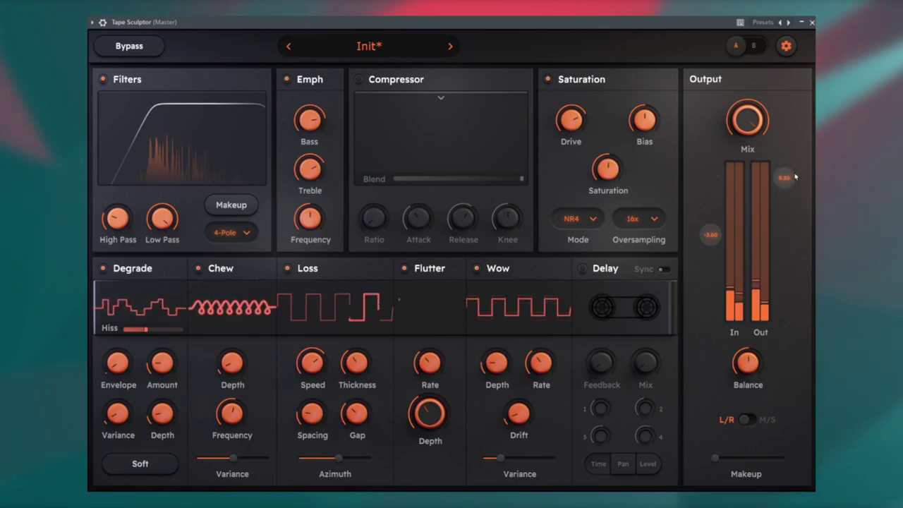
left_click(129, 45)
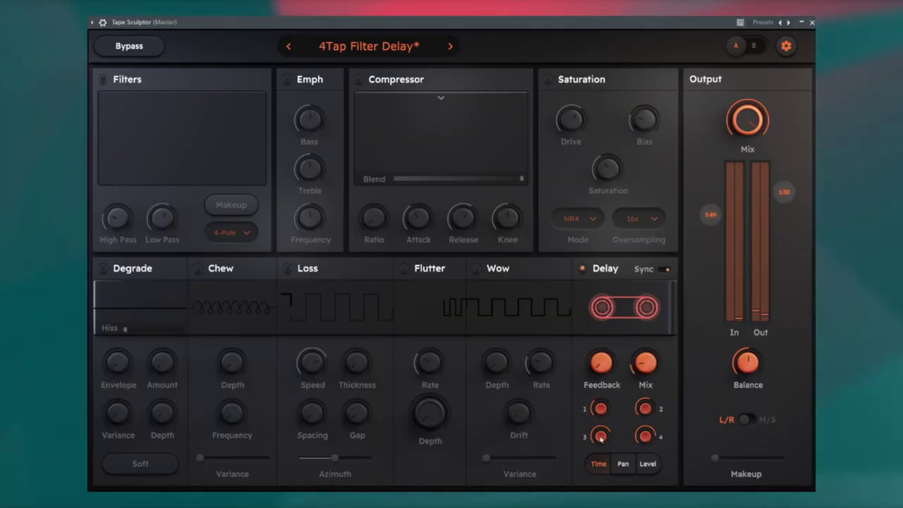
Pan the third delay tap left, then review the tap levels and delay times.
mouse_move(600, 442)
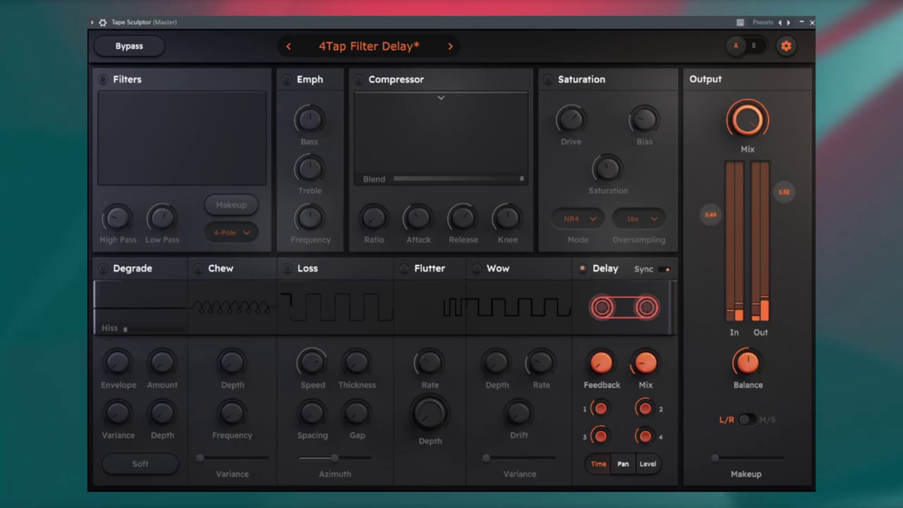
mouse_move(649, 418)
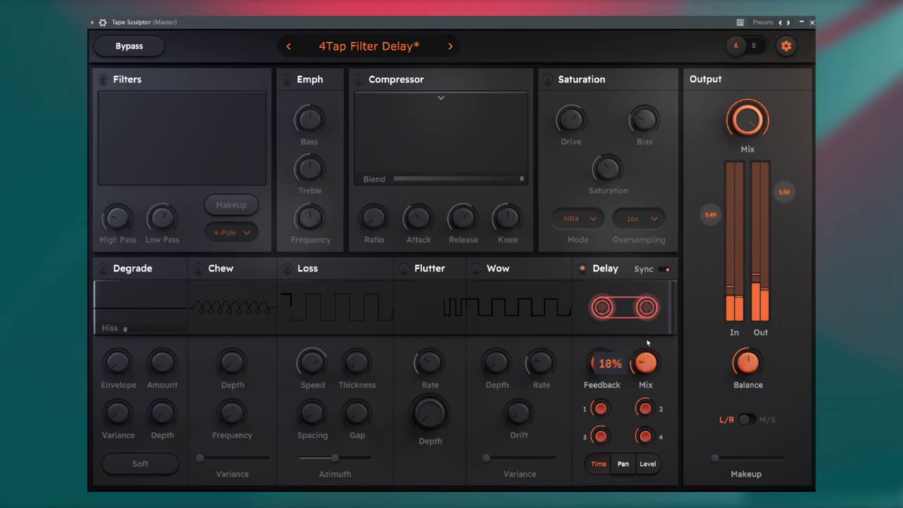
left_click(620, 463)
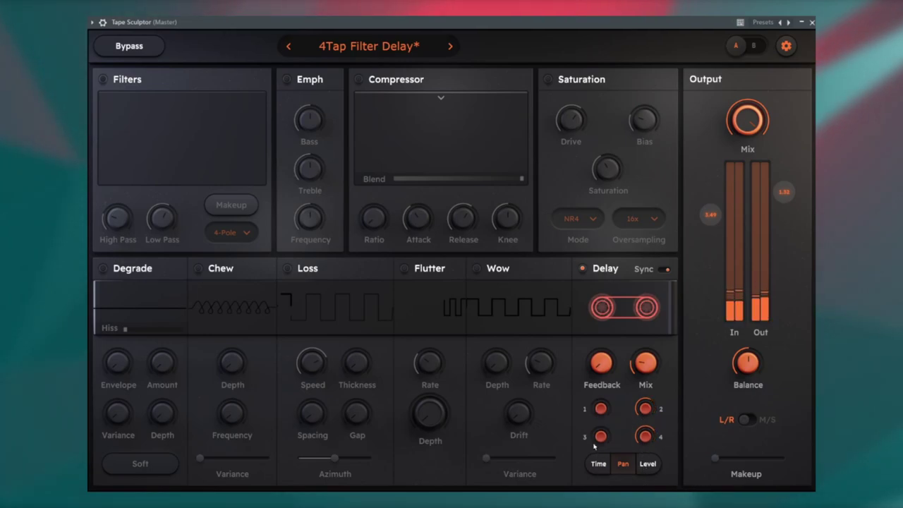
left_click_drag(600, 438, 603, 460)
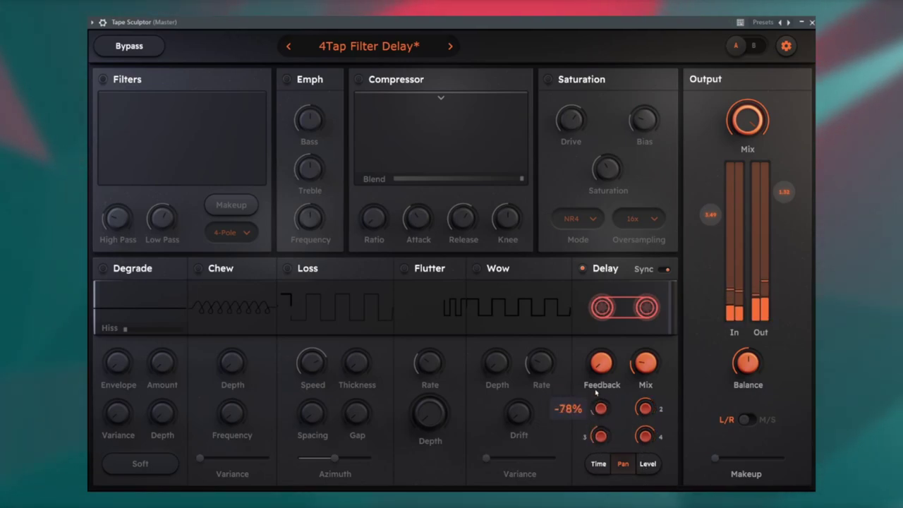
left_click(647, 465)
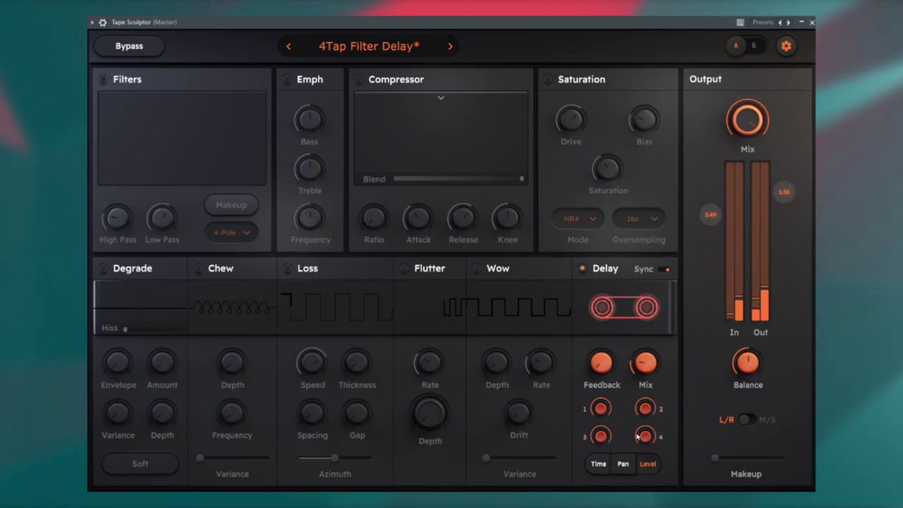
left_click(599, 464)
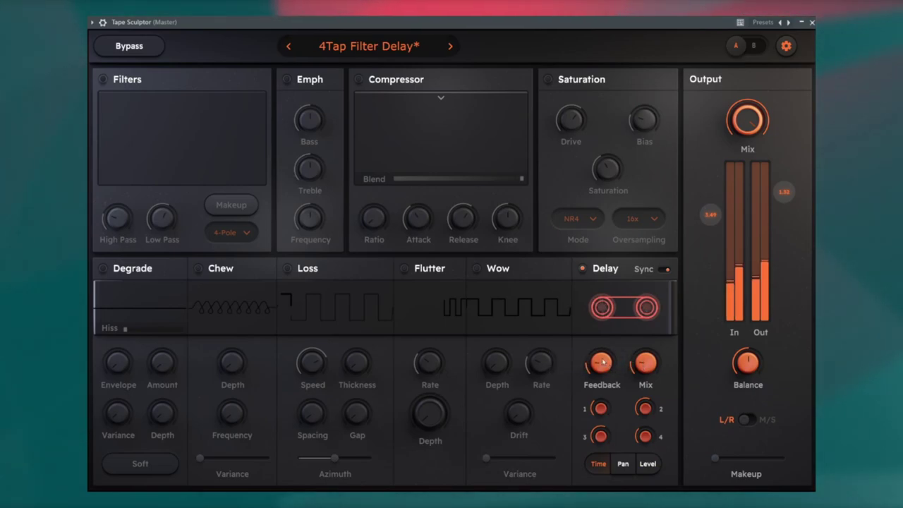
Switch on the Filters, Saturation and Flutter modules.
left_click(103, 80)
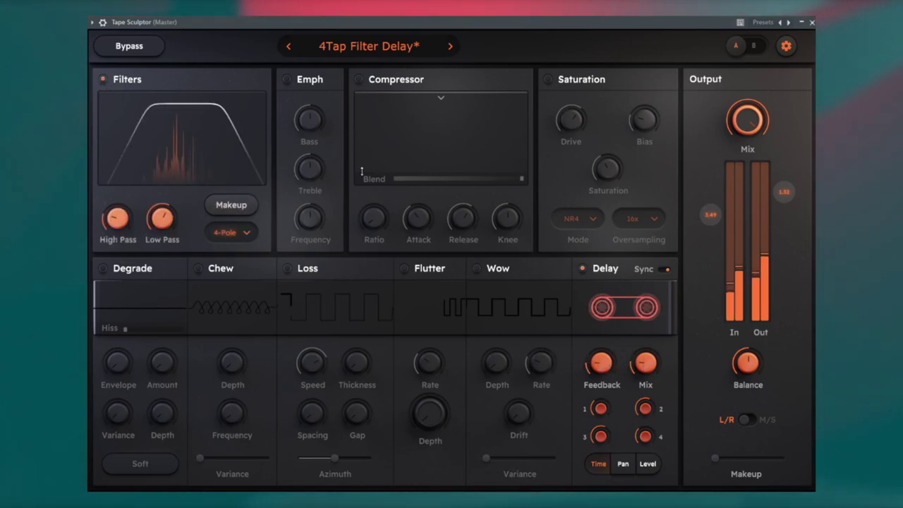
left_click(548, 80)
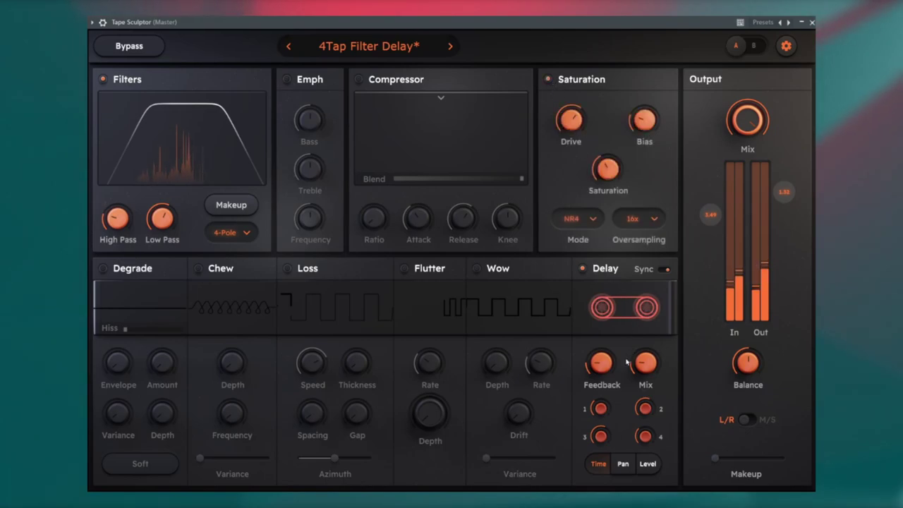
left_click(408, 270)
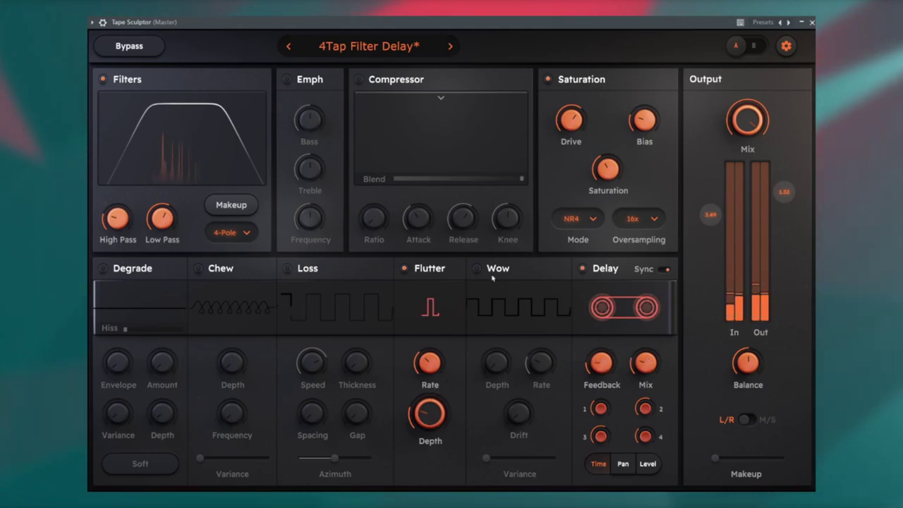
Limit the band to High Pass 101 Hz and Low Pass 3 kHz, and lower the Mix slightly.
left_click_drag(118, 227, 167, 238)
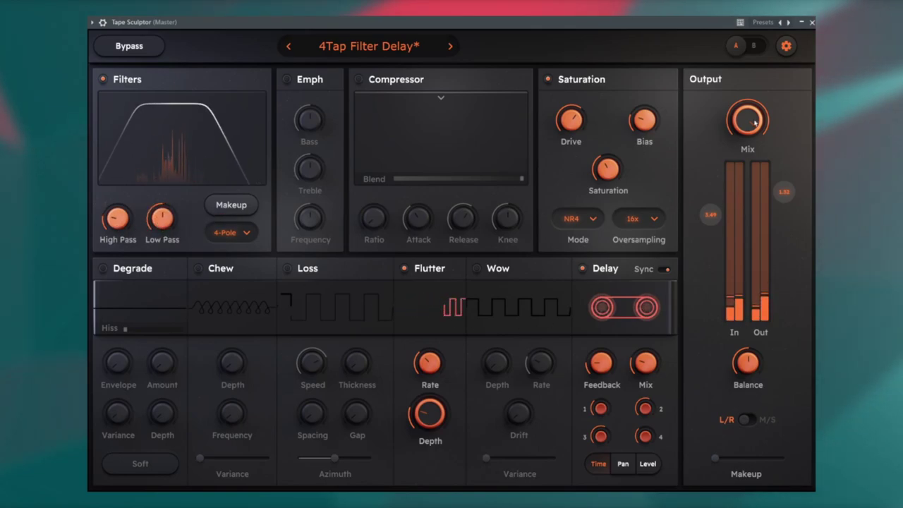
mouse_move(749, 164)
left_click_drag(748, 179, 740, 191)
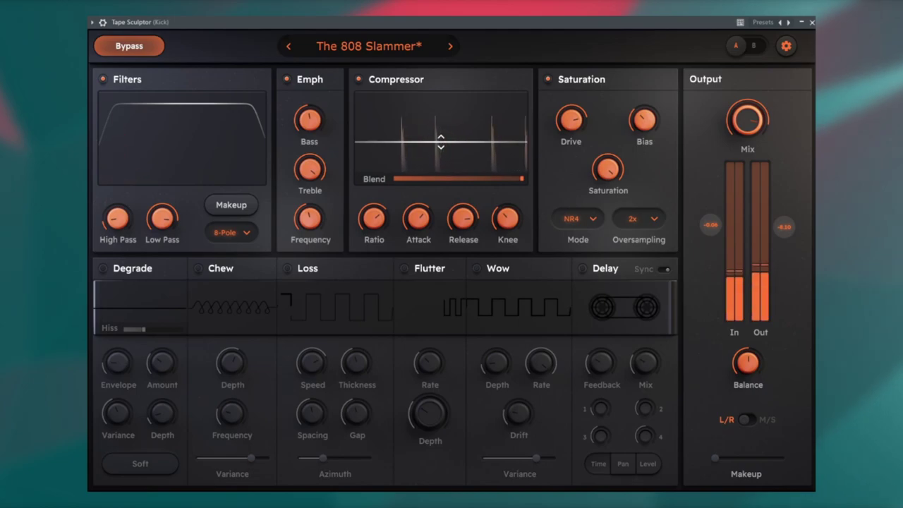
Un-bypass The 808 Slammer, raise the input gain, and cut Emph Bass from -12% to -26%.
left_click(156, 51)
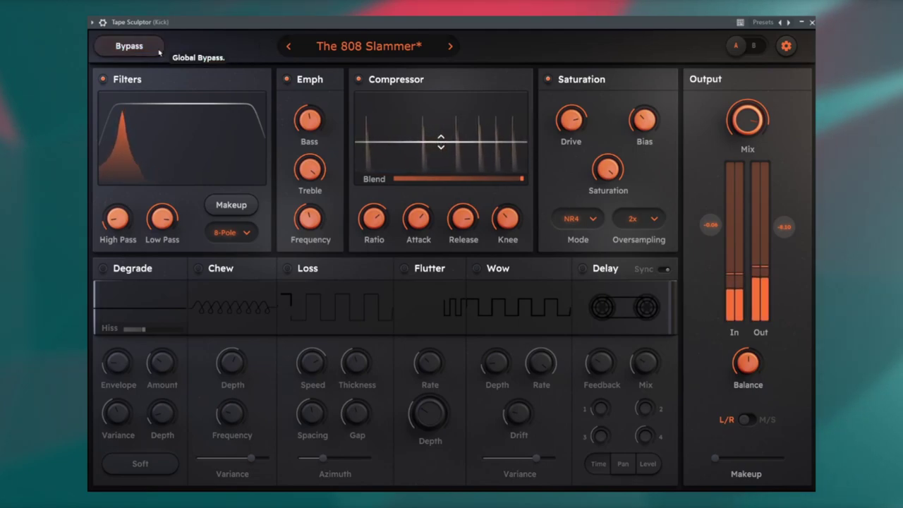
left_click_drag(710, 219, 711, 177)
mouse_move(306, 123)
mouse_move(306, 123)
left_mouse_down()
mouse_move(308, 134)
mouse_move(308, 107)
left_mouse_up()
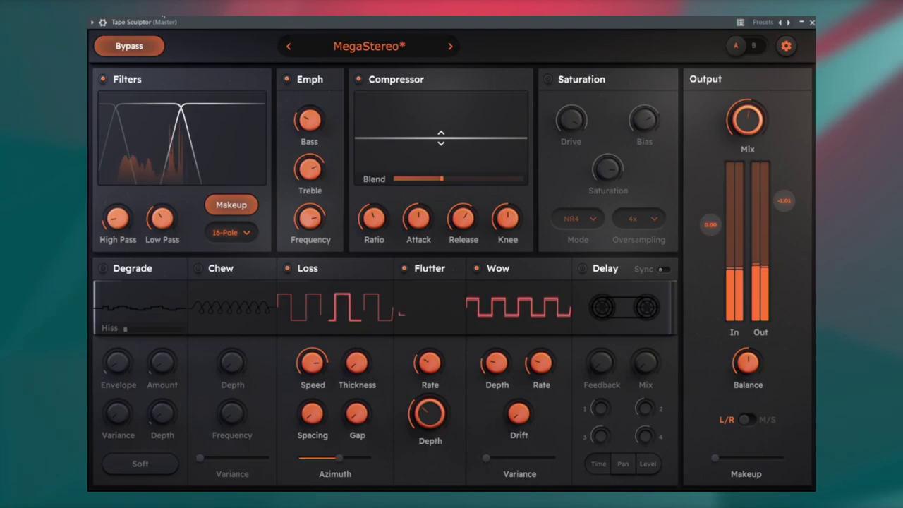
Un-bypass MegaStereo and nudge its output dry/wet mix.
left_click(141, 47)
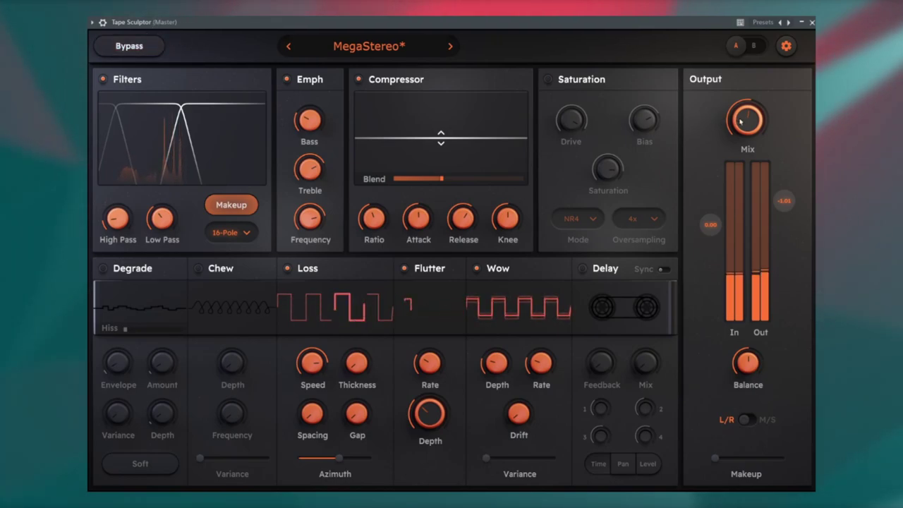
left_click_drag(740, 121, 744, 117)
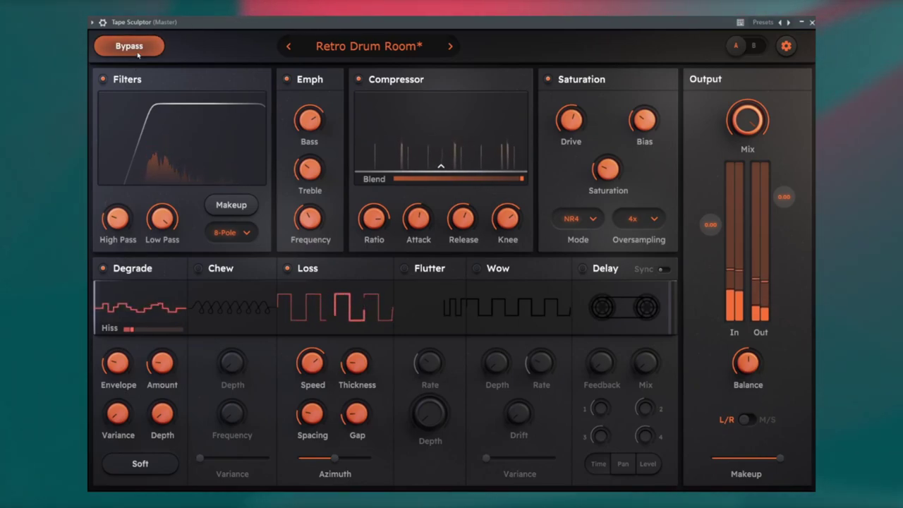
Re-enable processing on Retro Drum Room and load the Lo-Fi preset Old Tape Drive.
left_click(138, 55)
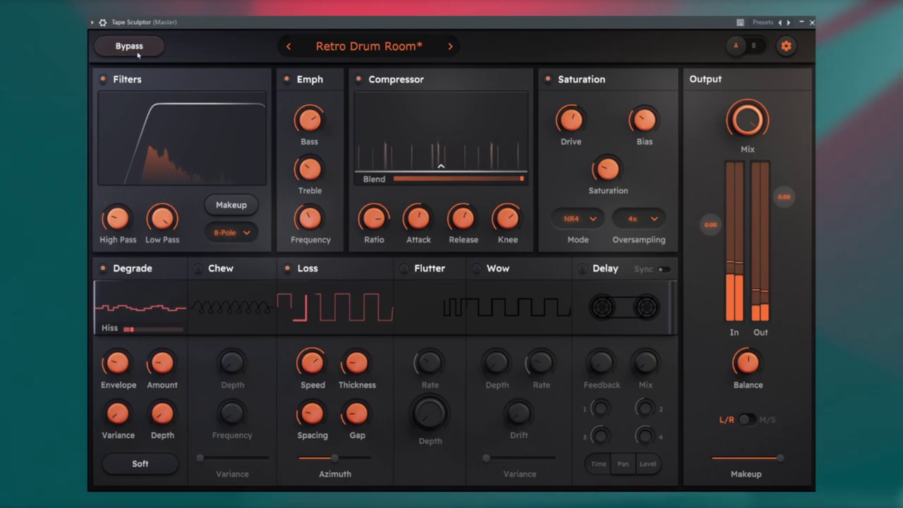
left_click(395, 47)
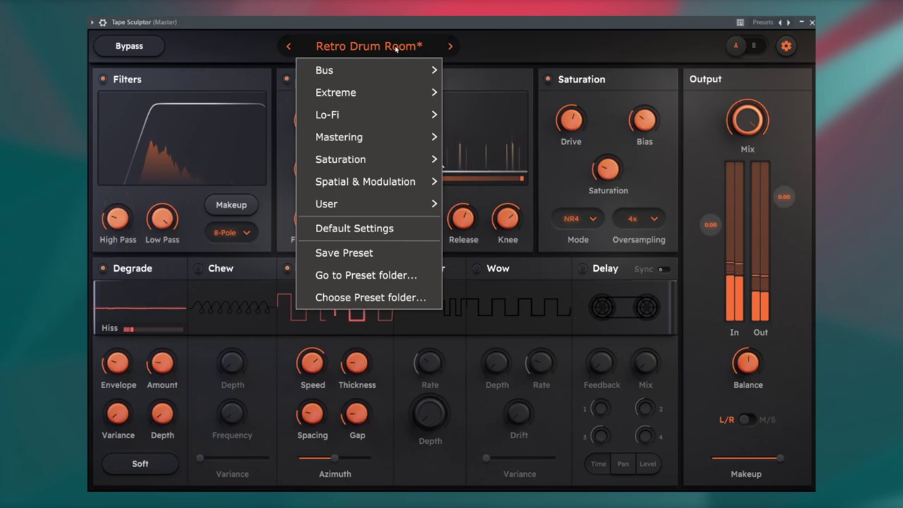
mouse_move(375, 121)
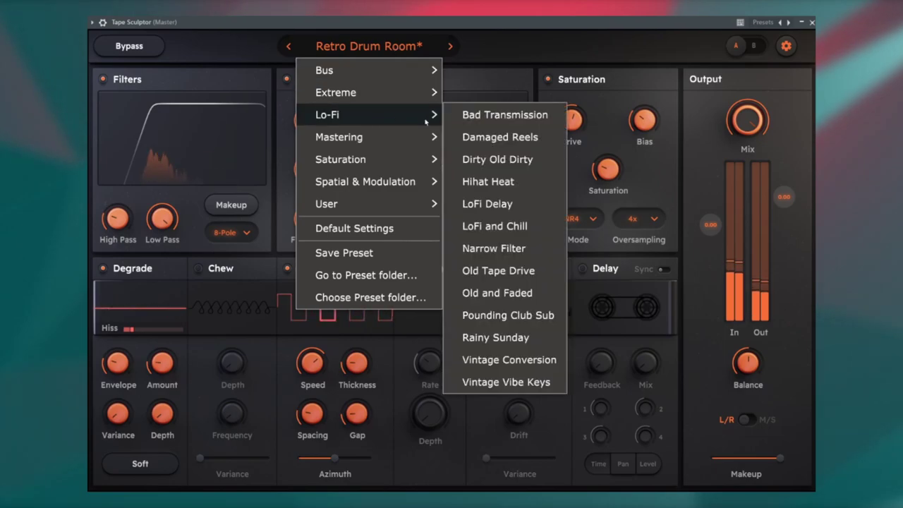
left_click(497, 268)
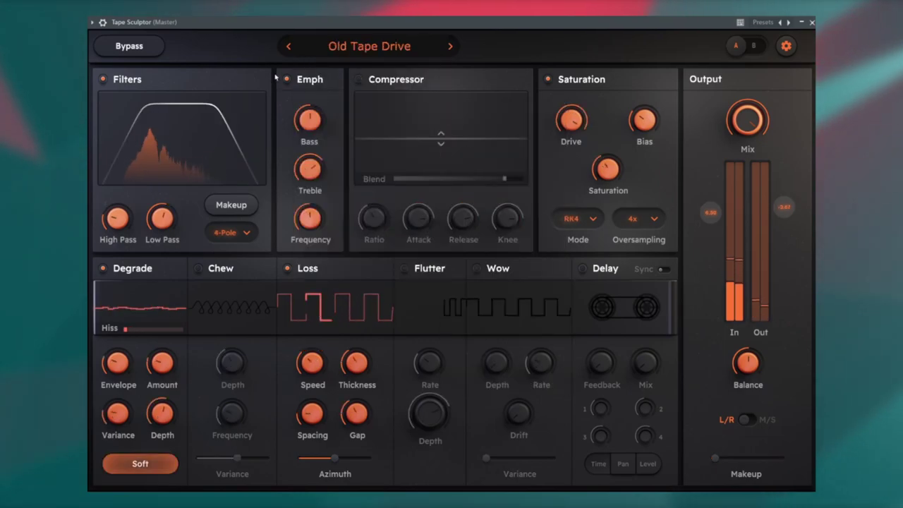
Load the Lo-Fi preset Vintage Conversion and bypass it to hear the dry signal.
left_click(381, 47)
mouse_move(374, 115)
left_click(510, 359)
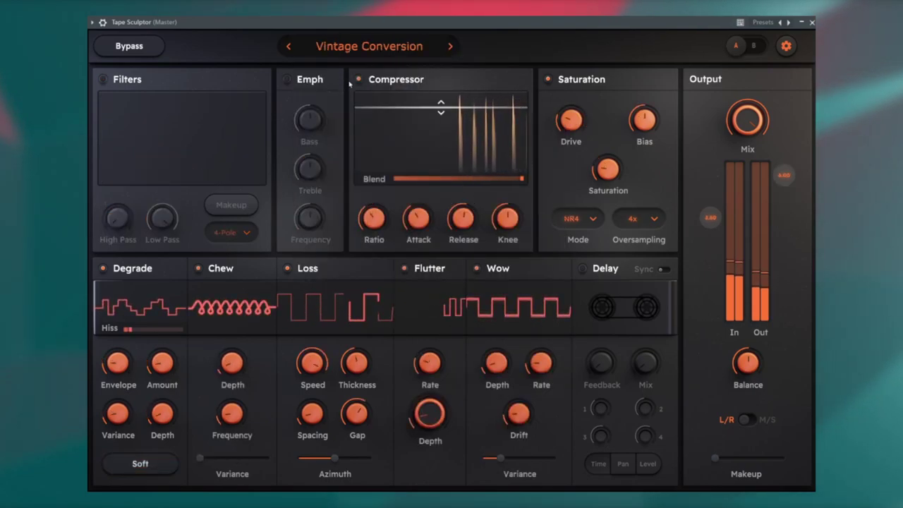
left_click(145, 48)
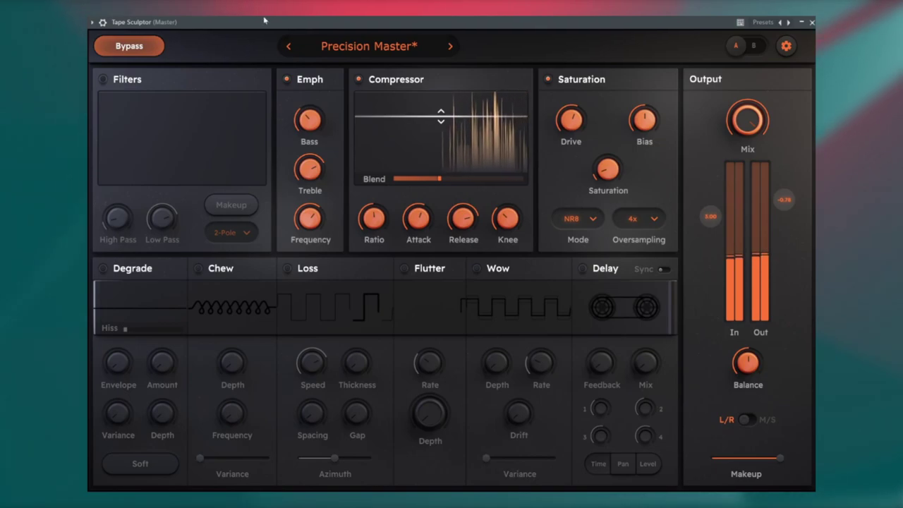
Re-enable processing on Precision Master and load the Mastering preset Round and Full.
left_click(148, 51)
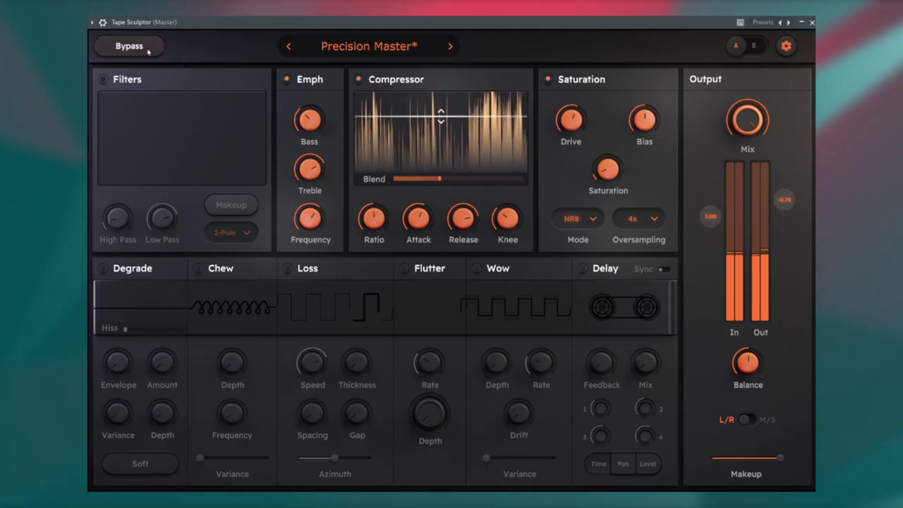
left_click(381, 49)
mouse_move(431, 137)
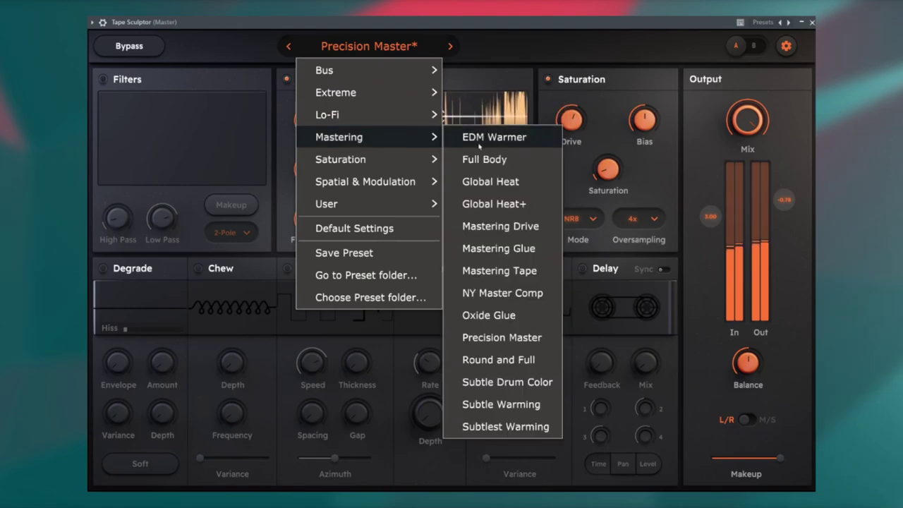
left_click(512, 361)
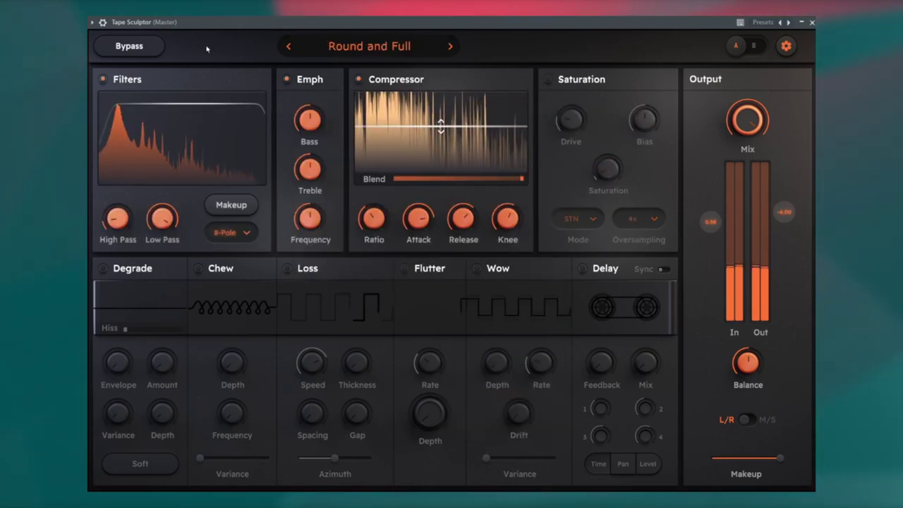
Compare Round and Full against the dry signal by toggling Bypass, ending bypassed.
left_click(154, 46)
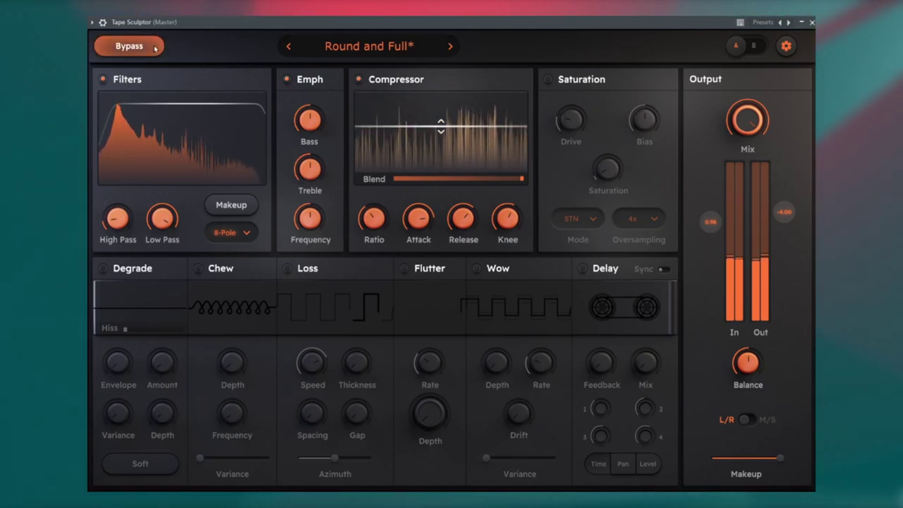
left_click(155, 47)
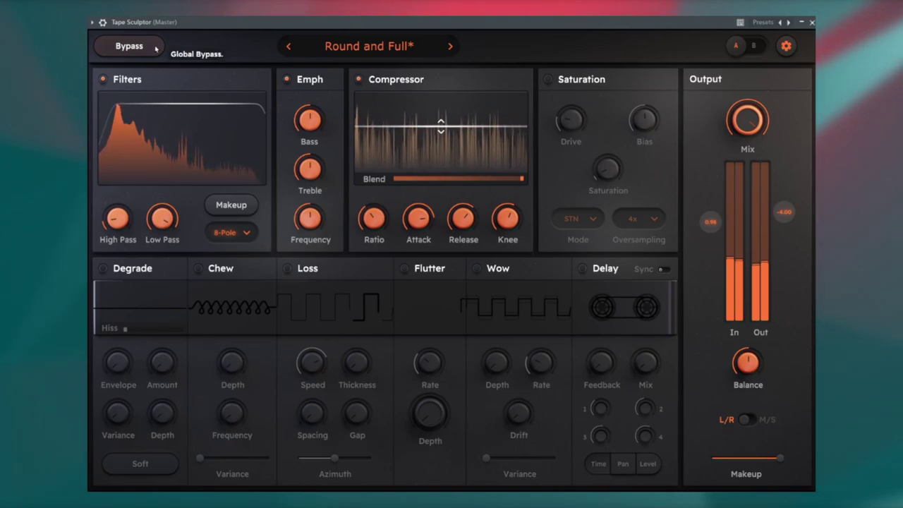
left_click(156, 47)
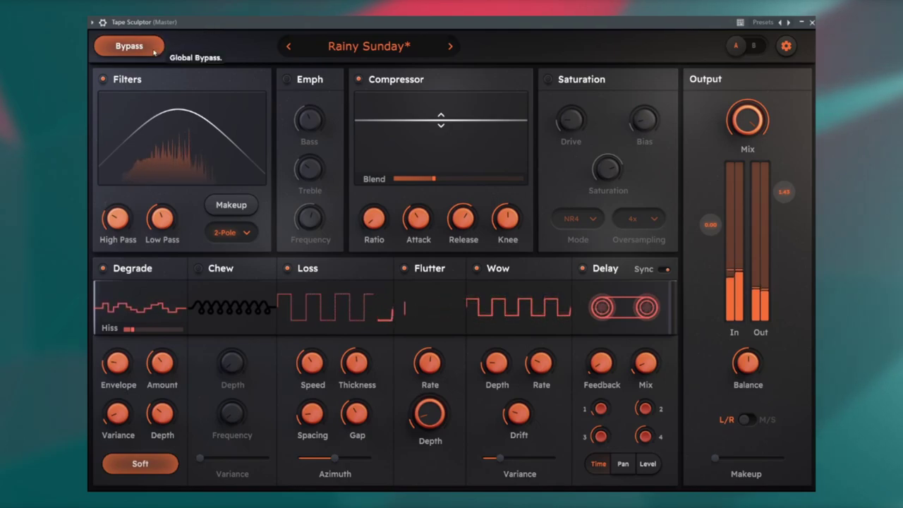
Re-enable processing on Rainy Sunday and then on Unstable Output.
left_click(155, 53)
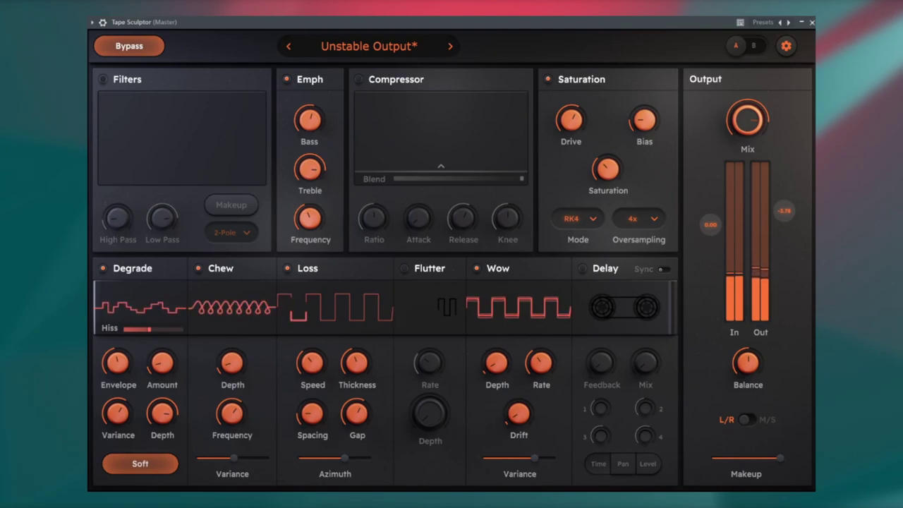
left_click(157, 48)
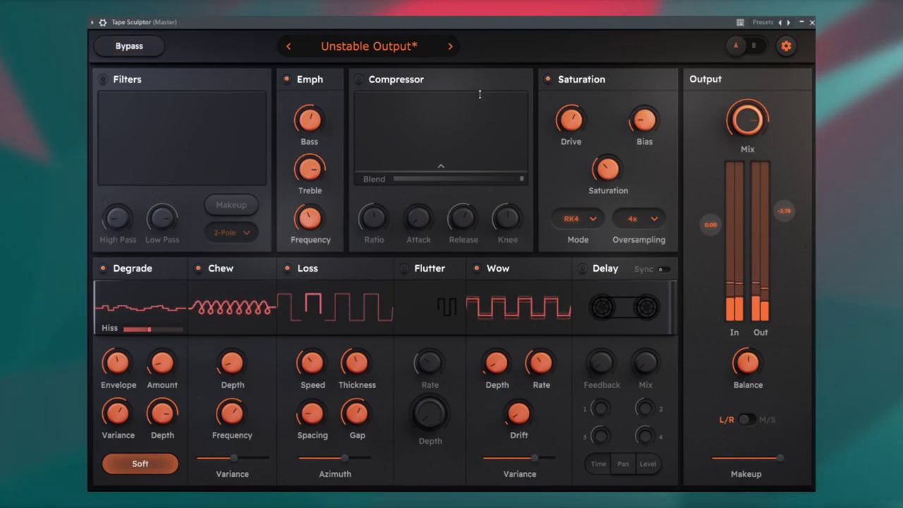
scroll(746, 133, "up", 1)
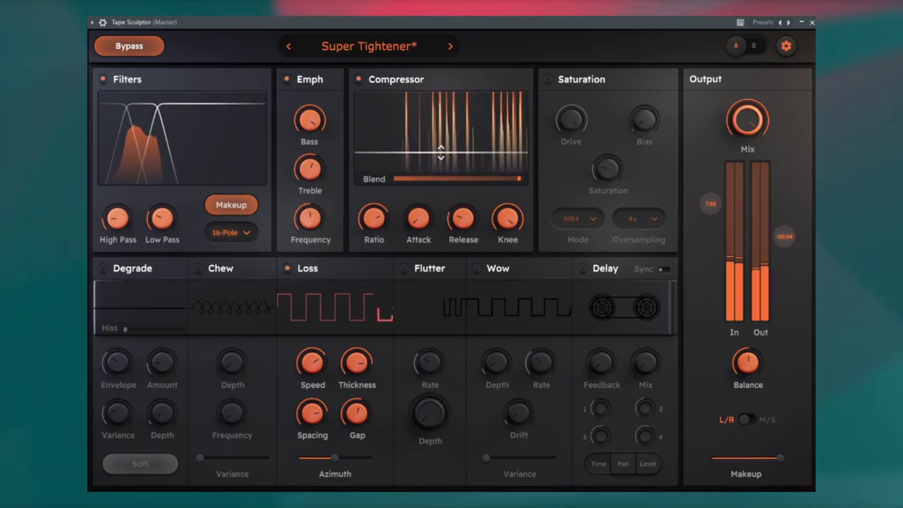
Re-enable processing on Super Tightener and then on Ensemble.
left_click(145, 48)
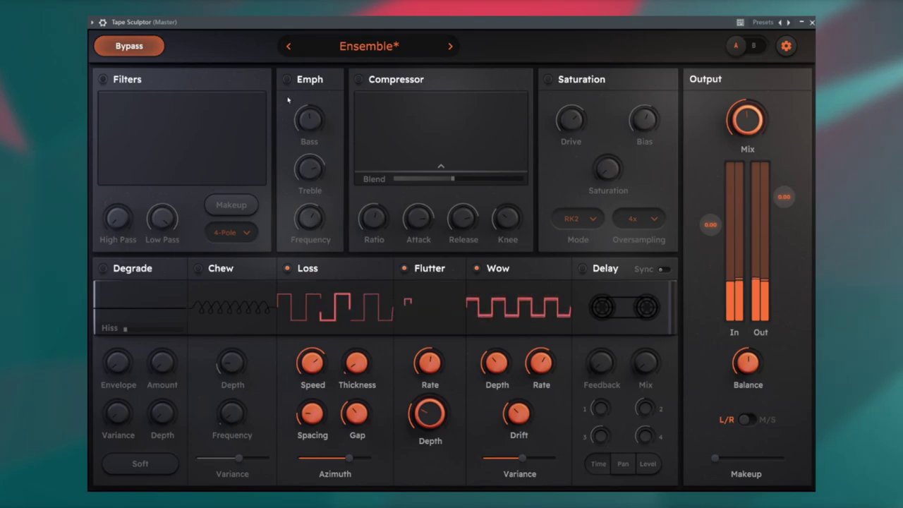
left_click(142, 47)
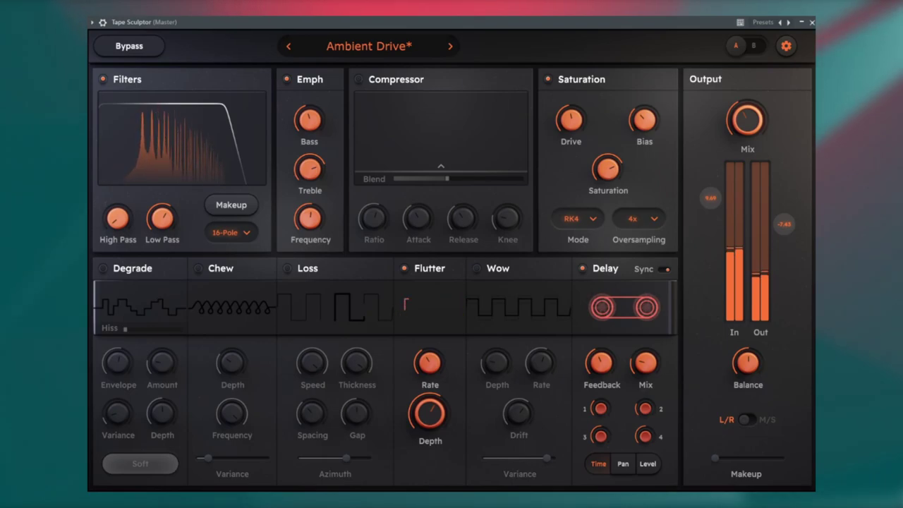
mouse_move(644, 355)
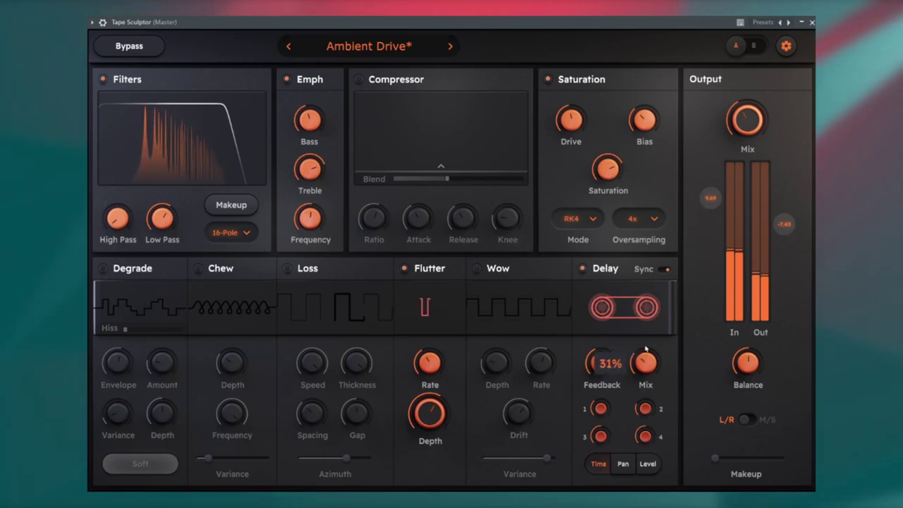